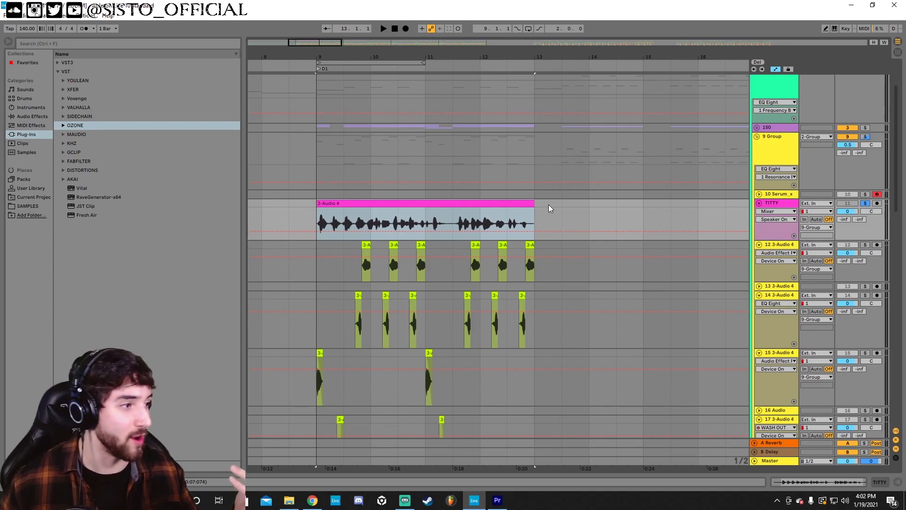
Set the arrangement's grid to 1/8
right_click(565, 225)
click(661, 345)
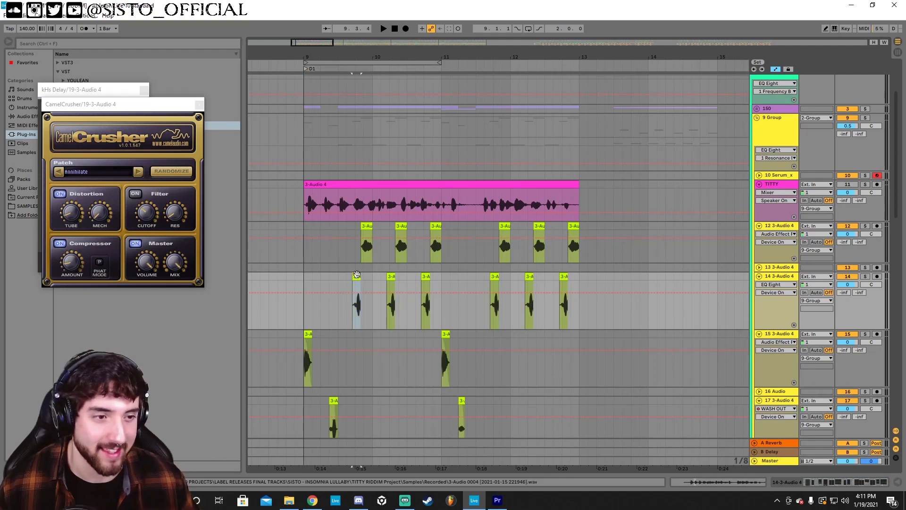
Show the device chain of track 14 3-Audio 4 from its first device
click(345, 229)
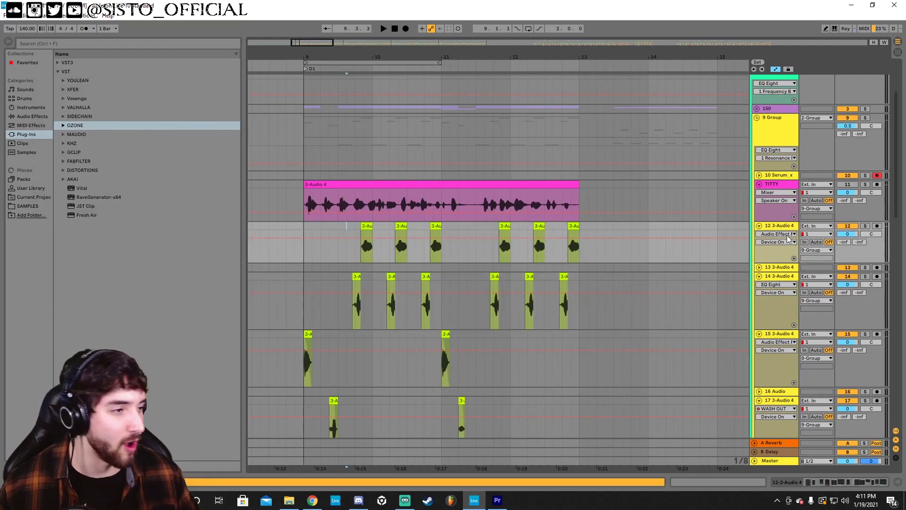
double_click(781, 278)
drag(874, 480, 644, 489)
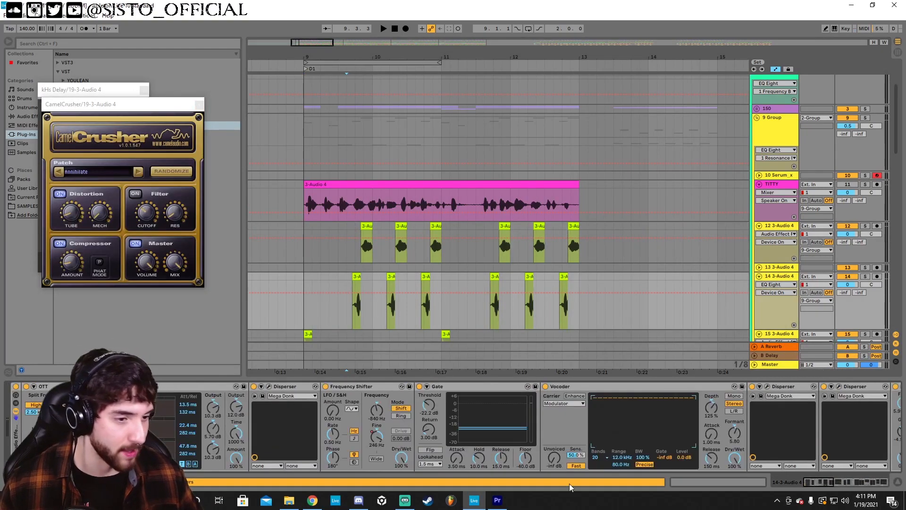
Extend the end of the first clip on track 14, then solo the track and audition the clip
double_click(357, 302)
mouse_move(362, 197)
mouse_down()
mouse_move(383, 197)
mouse_move(373, 198)
mouse_up()
click(866, 196)
key(space)
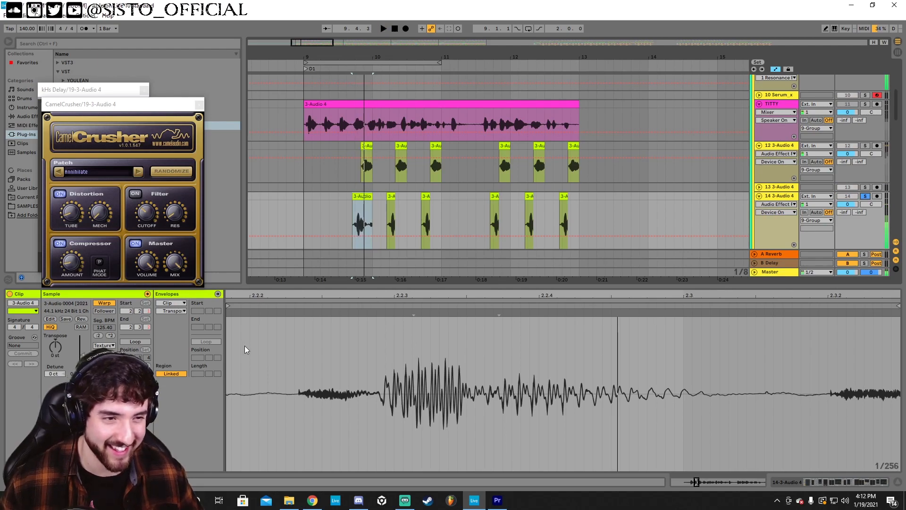
Undo the clip extension on track 14, stop playback and switch its Audio Effect Rack back on
key(ctrl+z)
key(space)
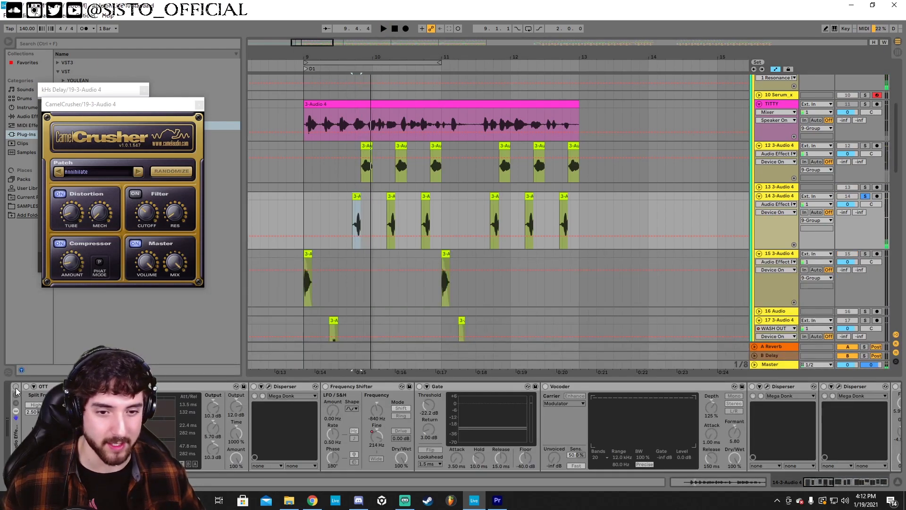
click(15, 387)
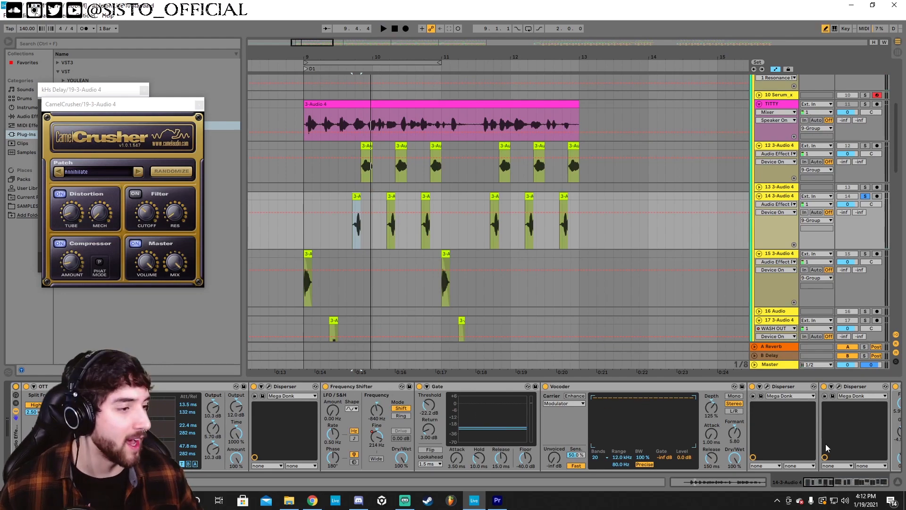
Examine the kHs Transient Shaper and kHs Delay further along track 14's device chain
scroll(822, 483, down, 10)
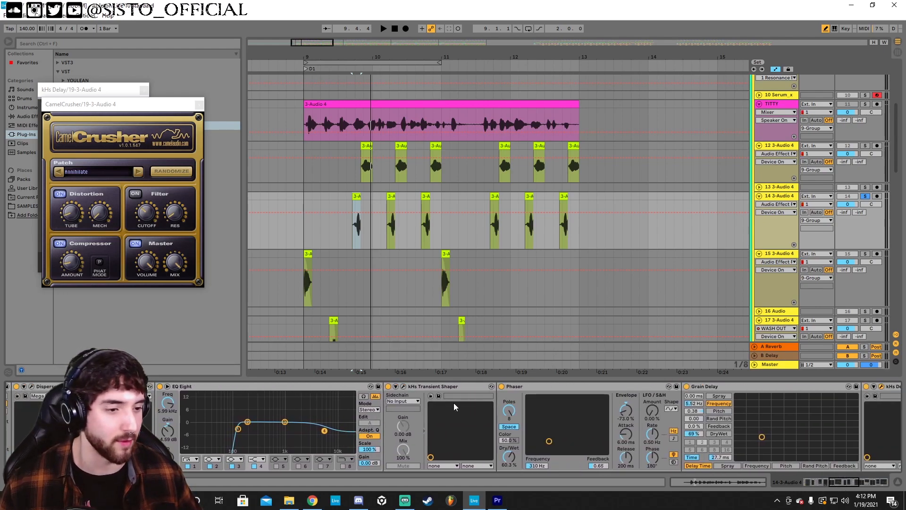
click(403, 387)
scroll(206, 434, down, 8)
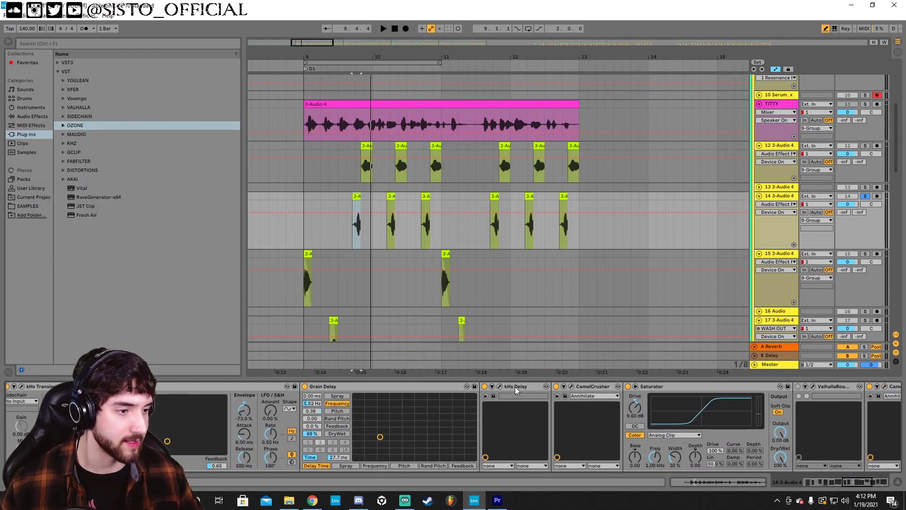
click(500, 387)
click(144, 89)
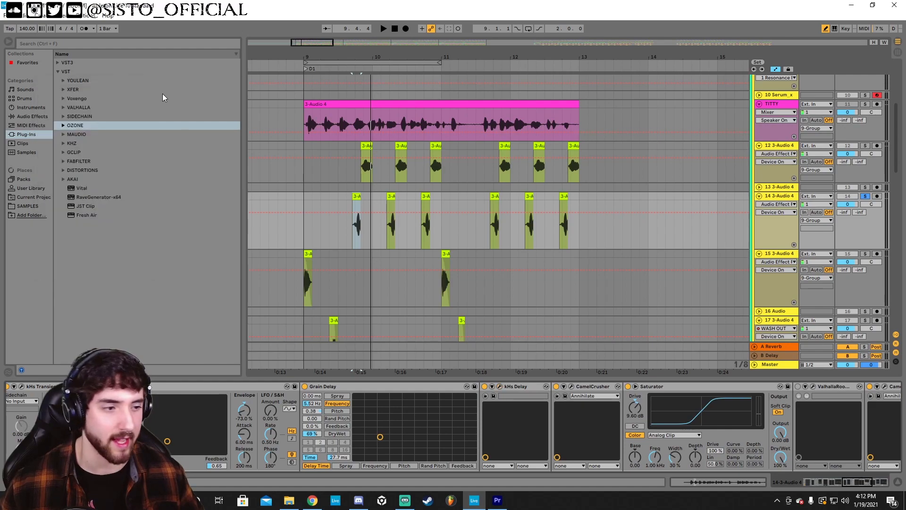
Examine the two CamelCrusher instances around the Saturator in track 14's chain and close their window
click(881, 482)
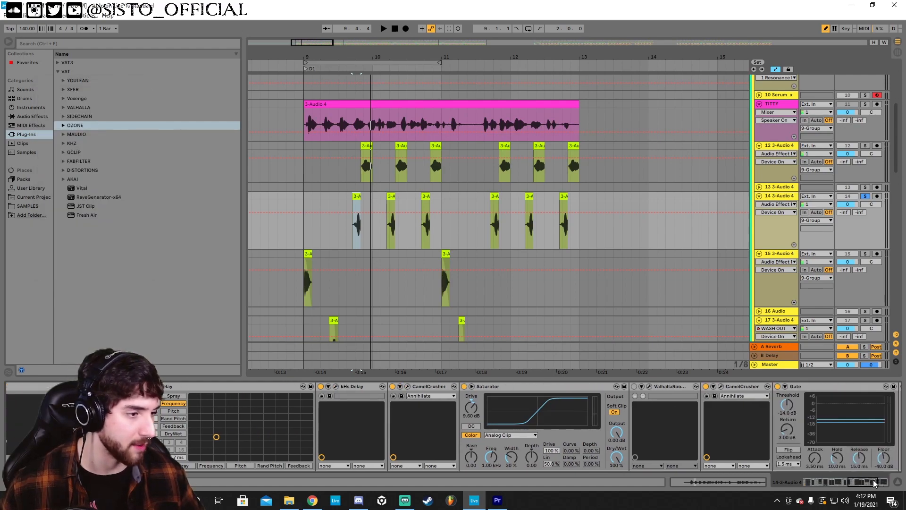
click(381, 387)
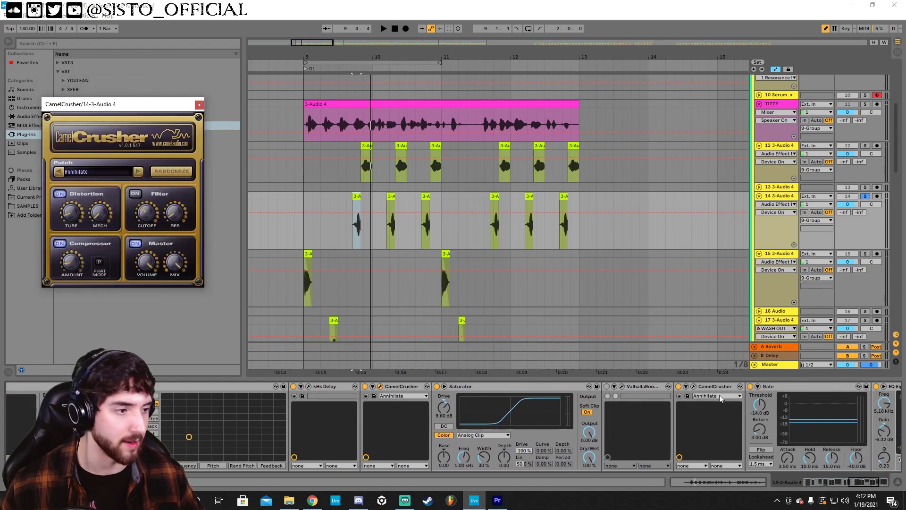
click(694, 388)
click(694, 387)
click(199, 105)
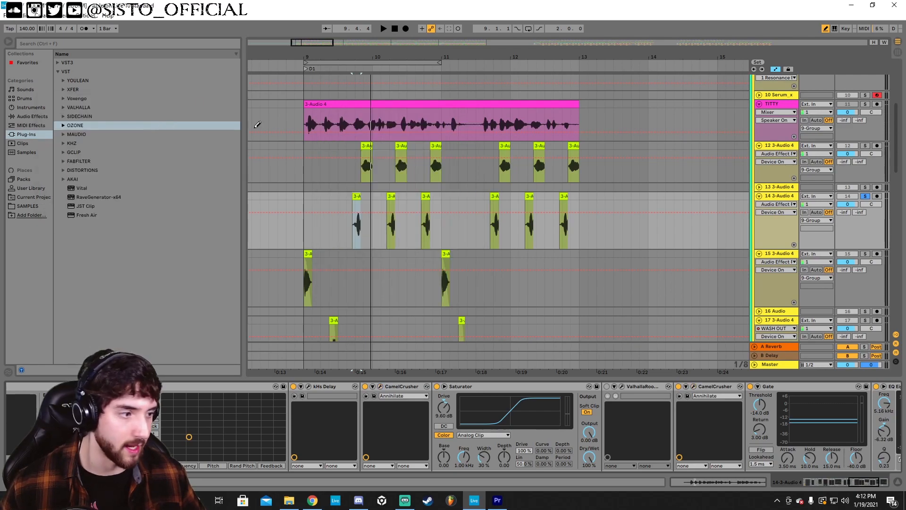
Audition track 14 with the final EQ Eight bypassed, then stop playback and reactivate the EQ
click(879, 486)
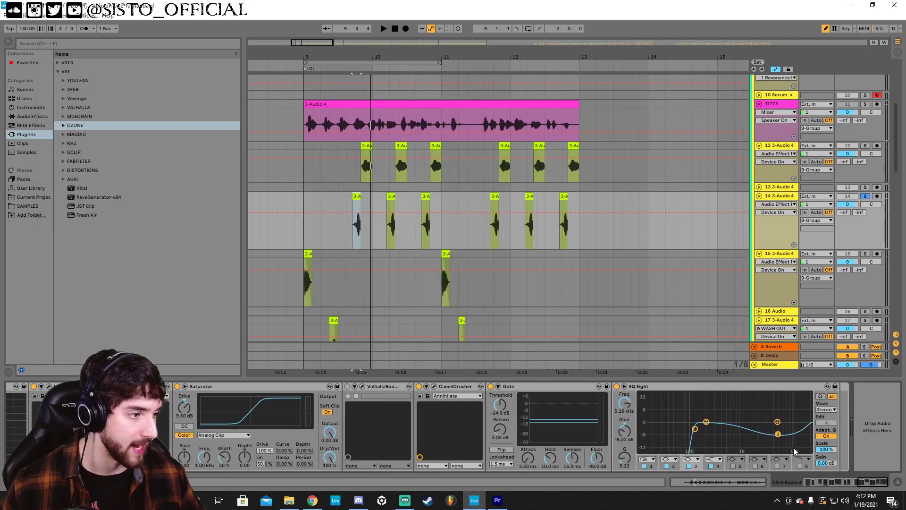
key(space)
click(617, 386)
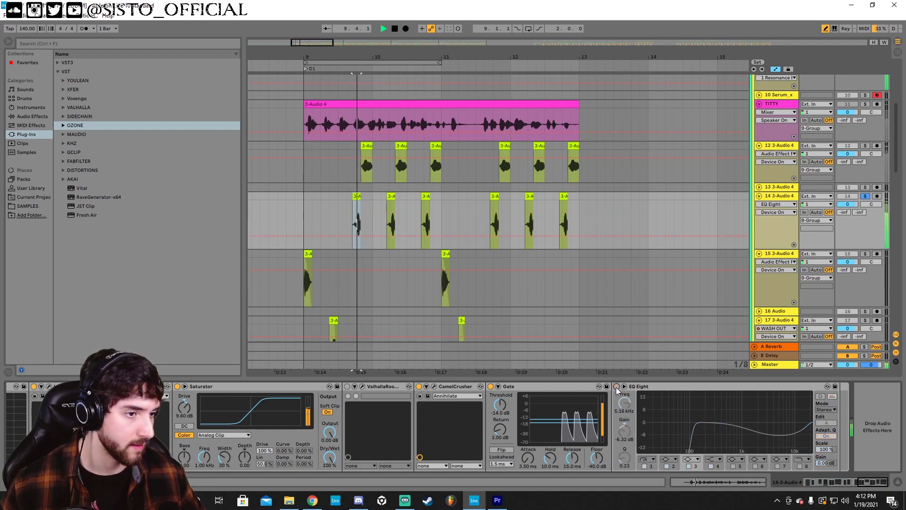
key(space)
click(616, 387)
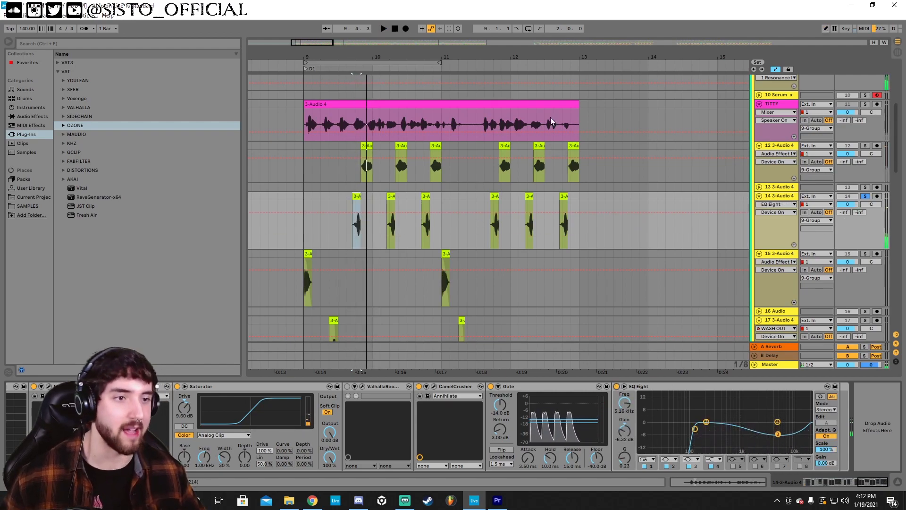
Look through the device chain of track 12 3-Audio 4 back to its first device
click(777, 146)
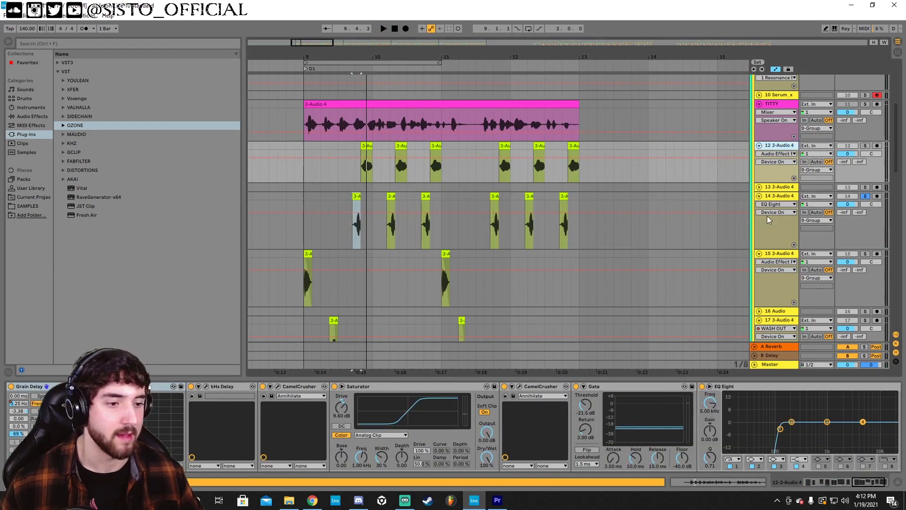
drag(863, 481, 835, 484)
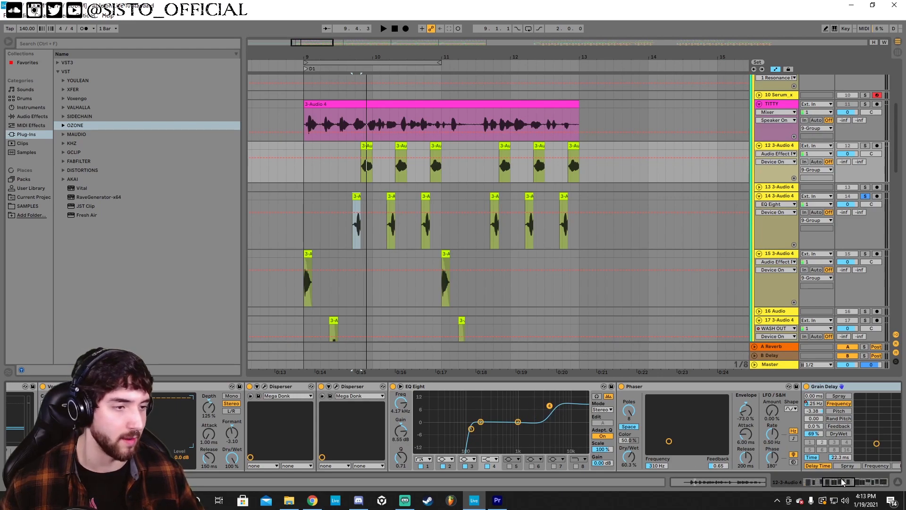
drag(829, 482, 805, 482)
Open the first clip on track 12, solo the track and bring up its device chain
click(367, 153)
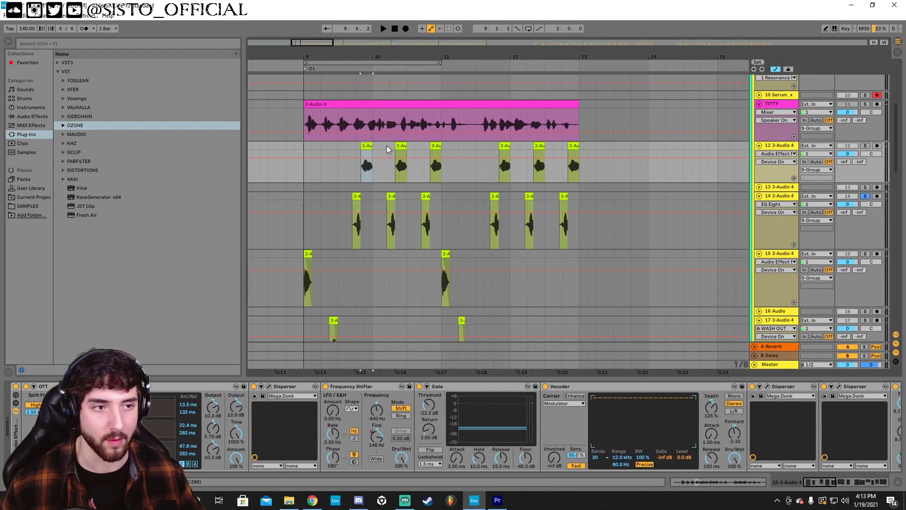
double_click(366, 146)
click(865, 146)
double_click(779, 145)
click(10, 389)
Reset the transpose of track 12's first clip to 0 st and audition the clip
key(shift+Tab)
key(space)
double_click(55, 348)
key(space)
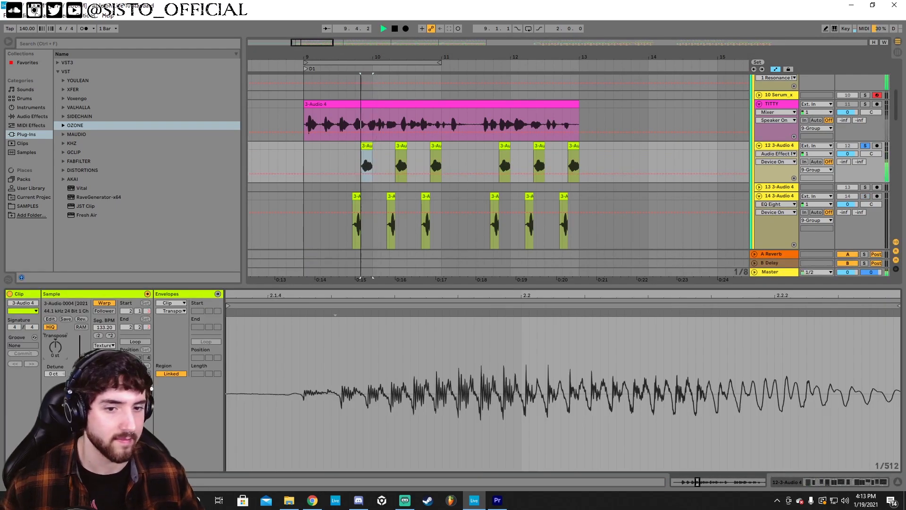
key(shift+Tab)
key(space)
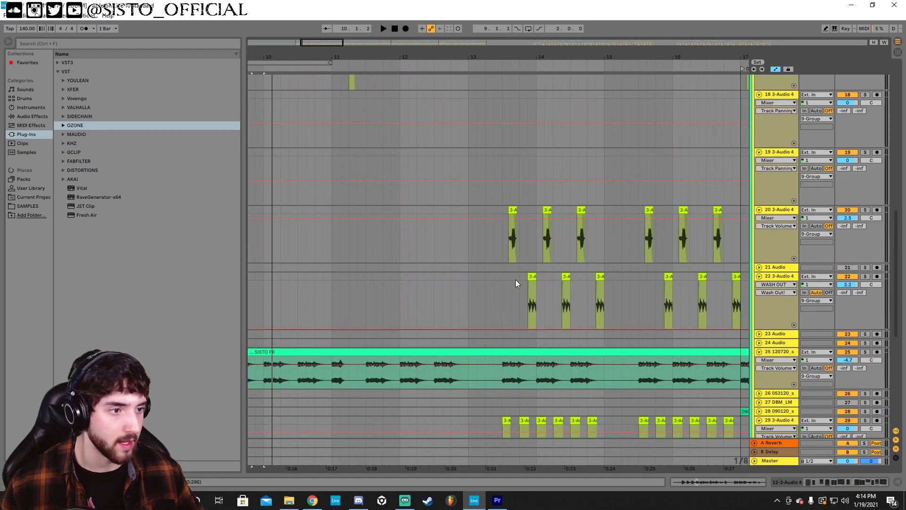
Solo track 22 3-Audio 4 and play it from just before its first clip, at 13.4.1
click(519, 283)
click(865, 277)
key(space)
key(space)
key(space)
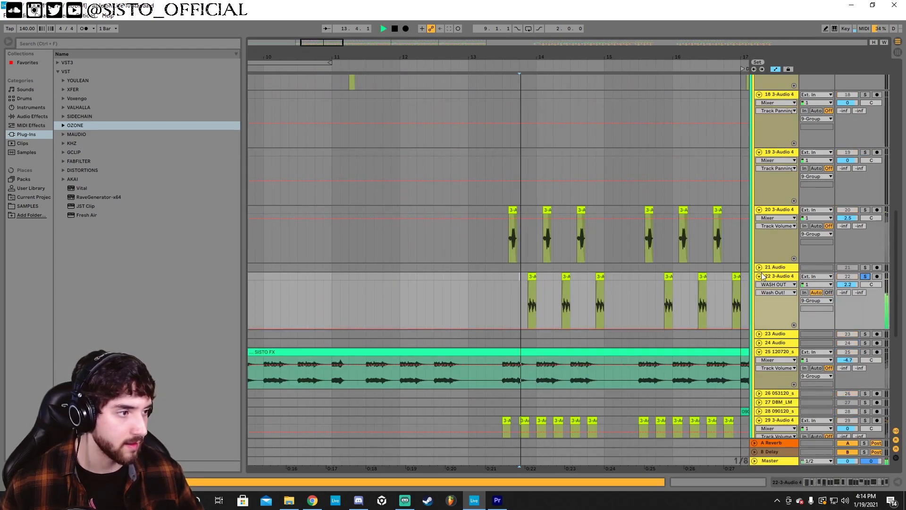
Stop playback and show track 22's device chain from the OTT onward
double_click(777, 276)
key(space)
drag(868, 481, 807, 481)
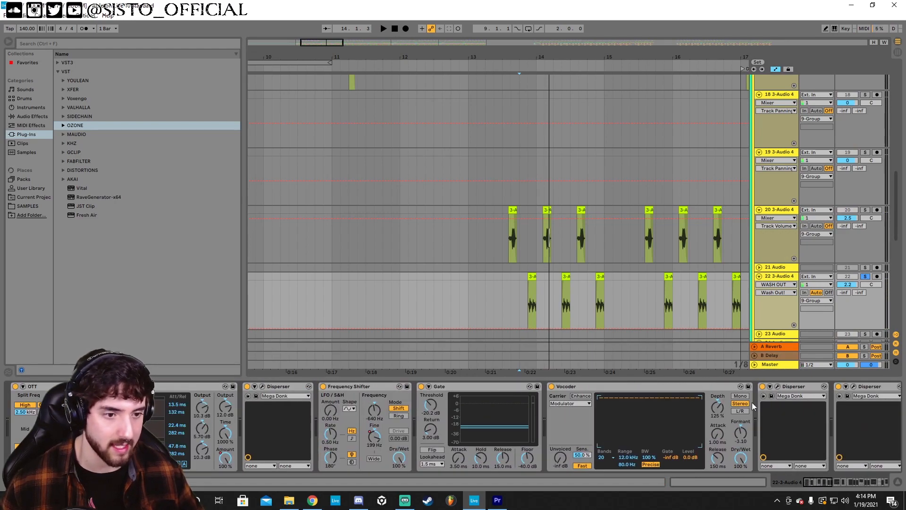
Inspect the sample settings of track 22's first clip, then return to the track's device chain
double_click(533, 302)
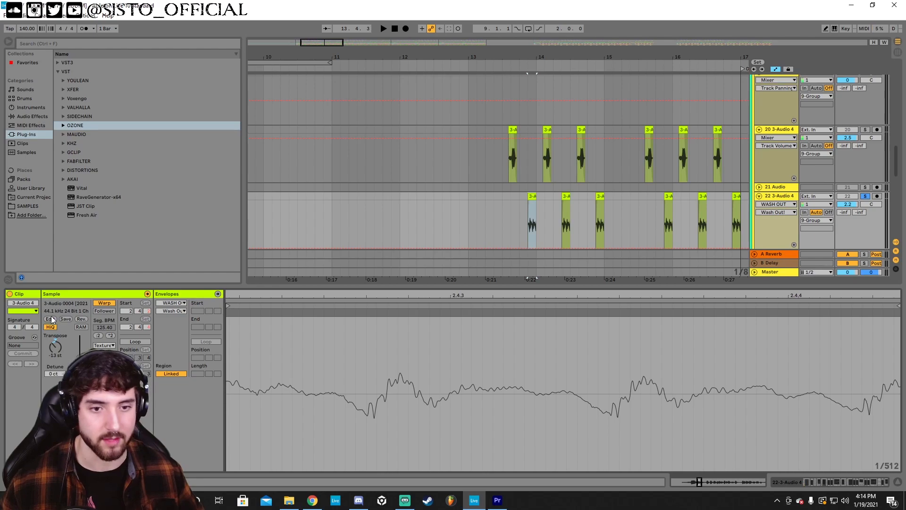
drag(390, 285, 391, 472)
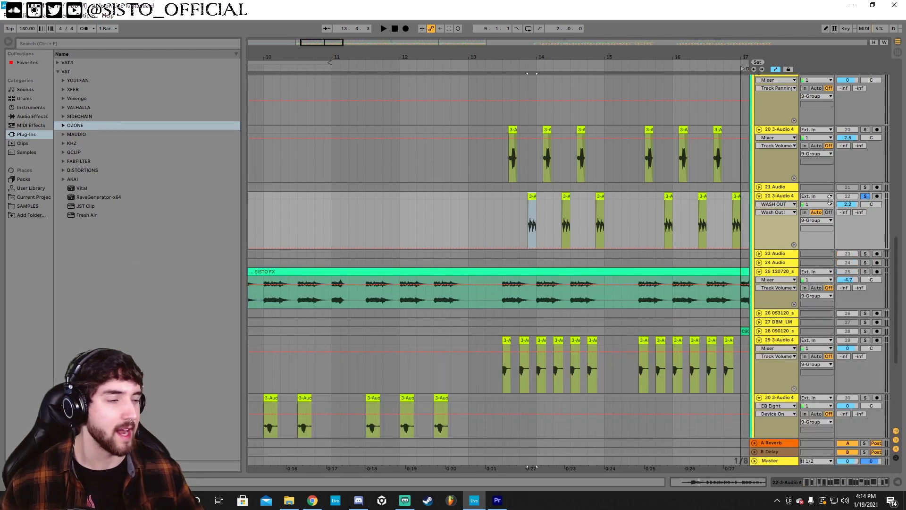
double_click(779, 196)
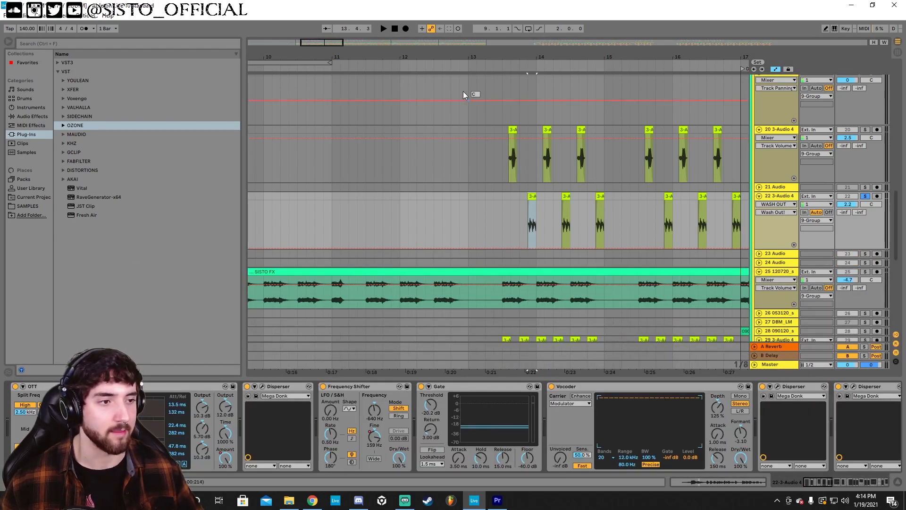
Show the device chain of 2 Group near the start of the track list
drag(483, 56, 505, 43)
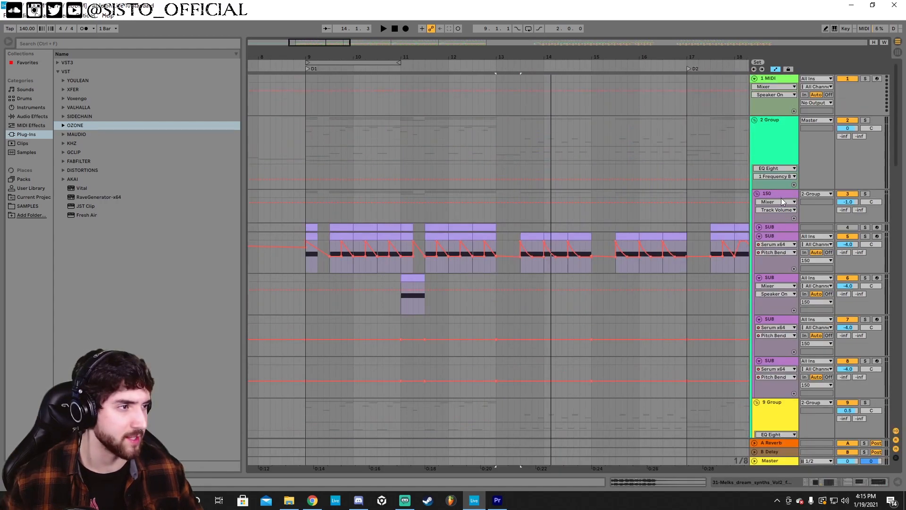
click(773, 143)
double_click(773, 142)
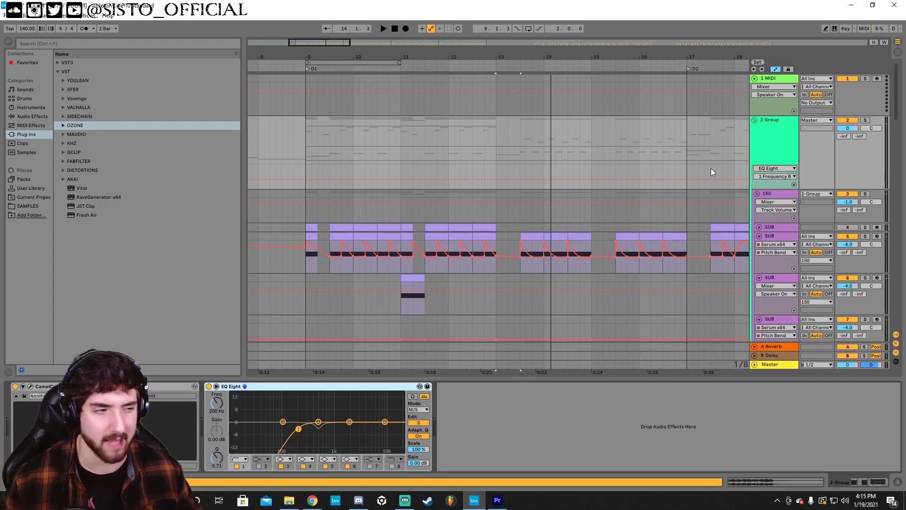
Collapse the 150 and 9 Group tracks and place the insert marker at bar 9 on track 31
click(756, 193)
click(759, 202)
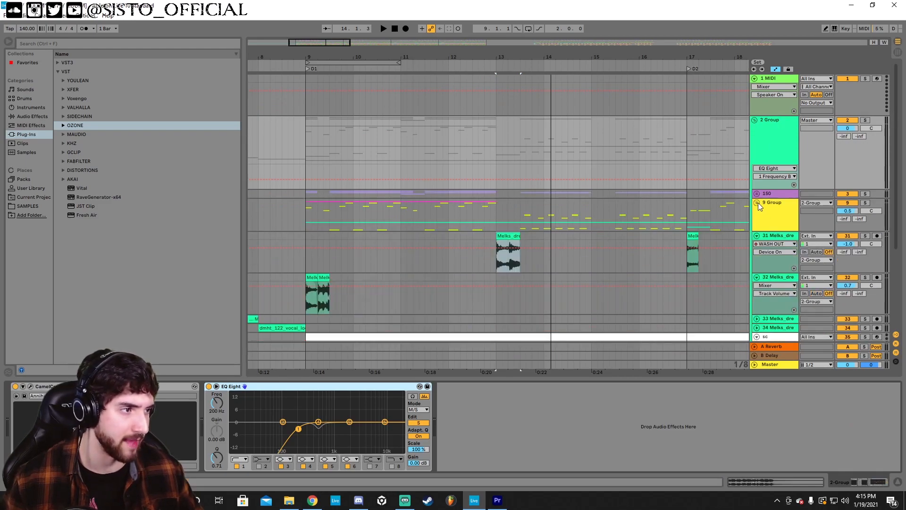
click(306, 236)
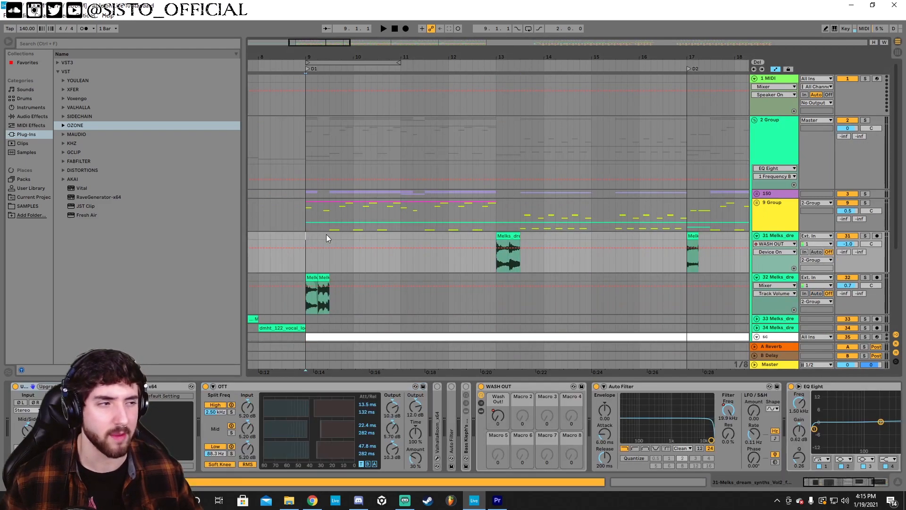
Examine the CamelCrusher settings on 2 Group and glance at 9 Group's chain, then hide the plug-in window
click(784, 130)
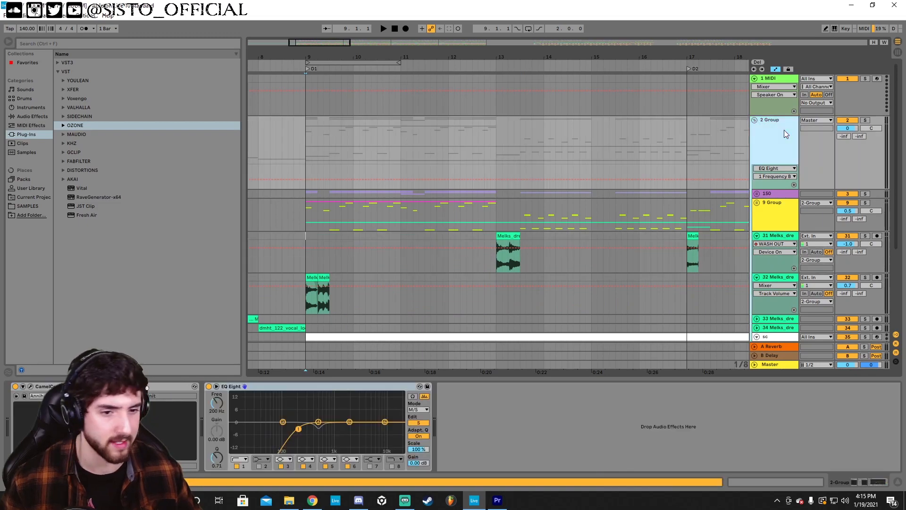
click(30, 387)
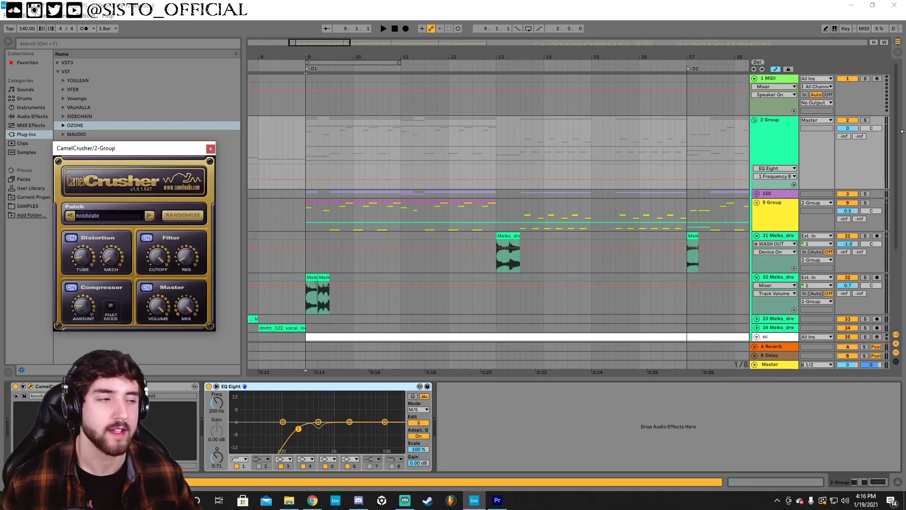
click(770, 214)
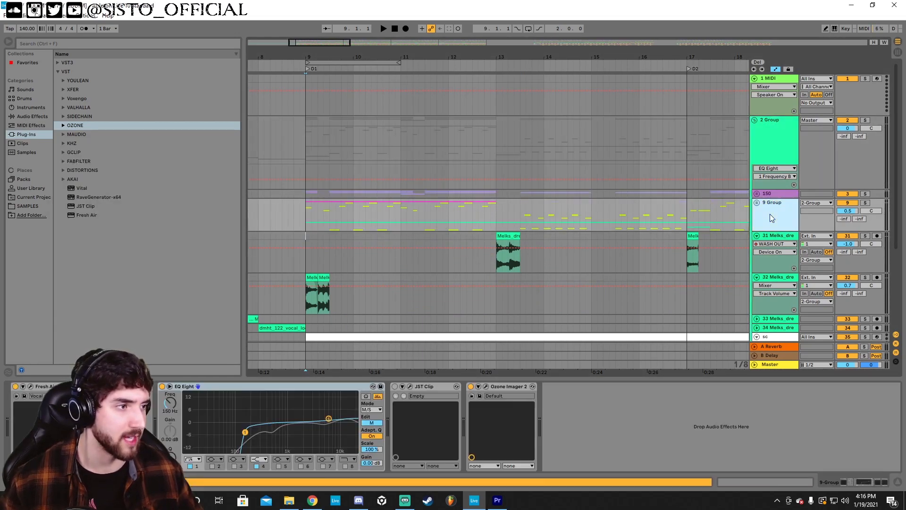
click(769, 140)
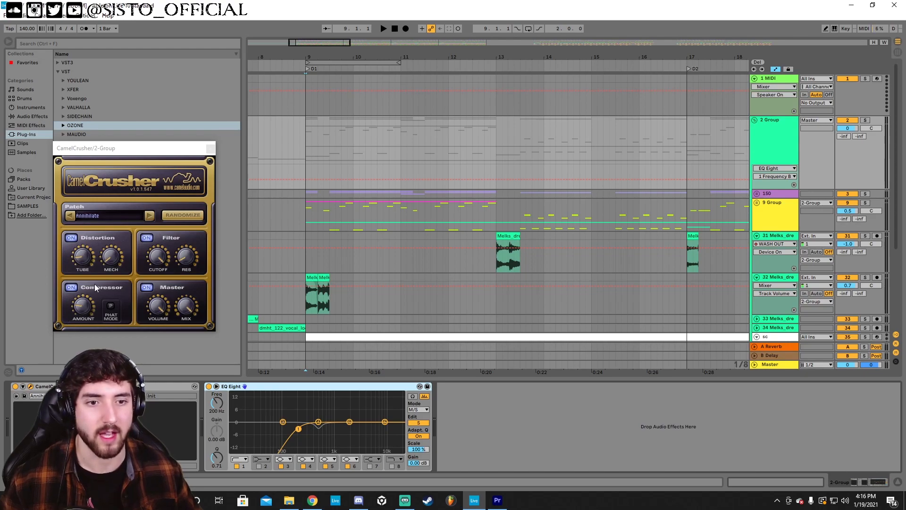
key(ctrl+alt+p)
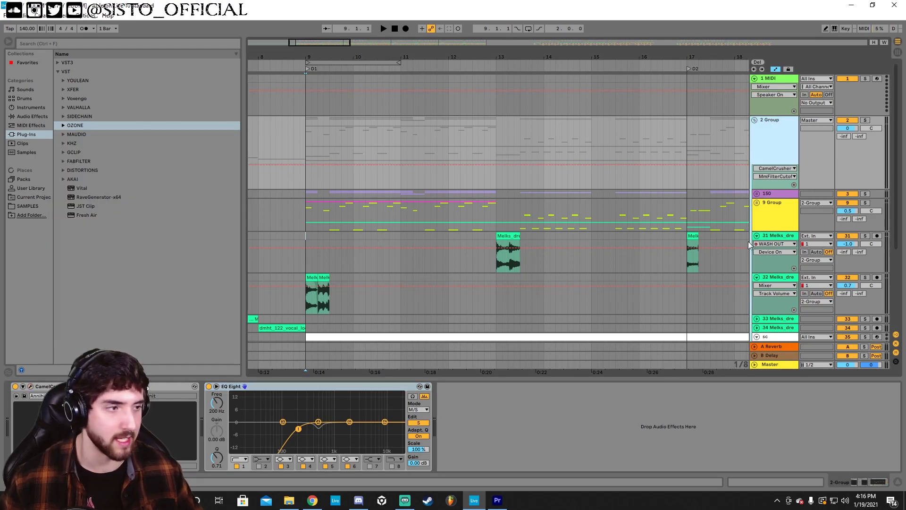
click(763, 226)
click(380, 423)
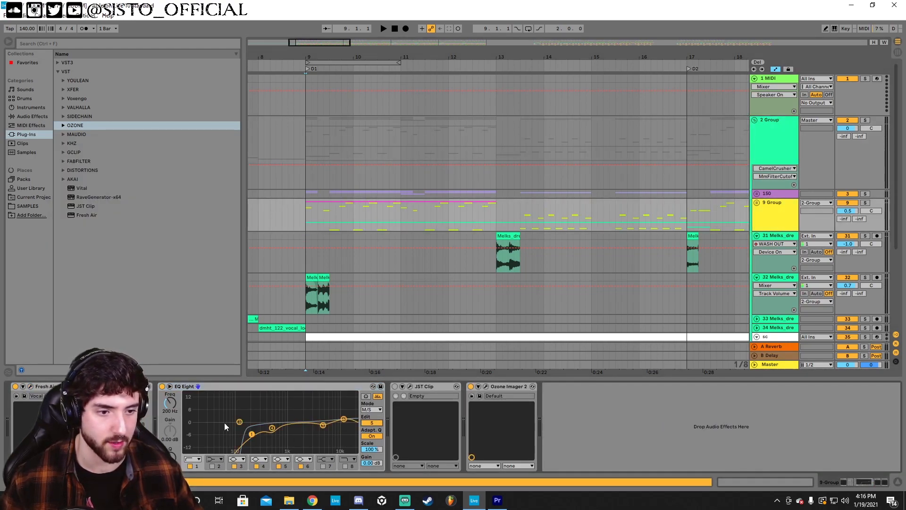
Unfold the HAT group to show the tracks inside it
click(780, 150)
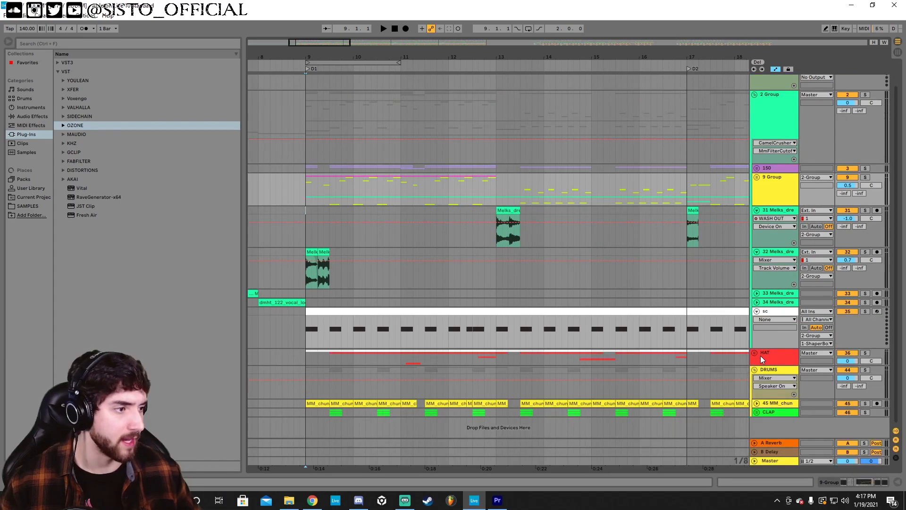
click(760, 355)
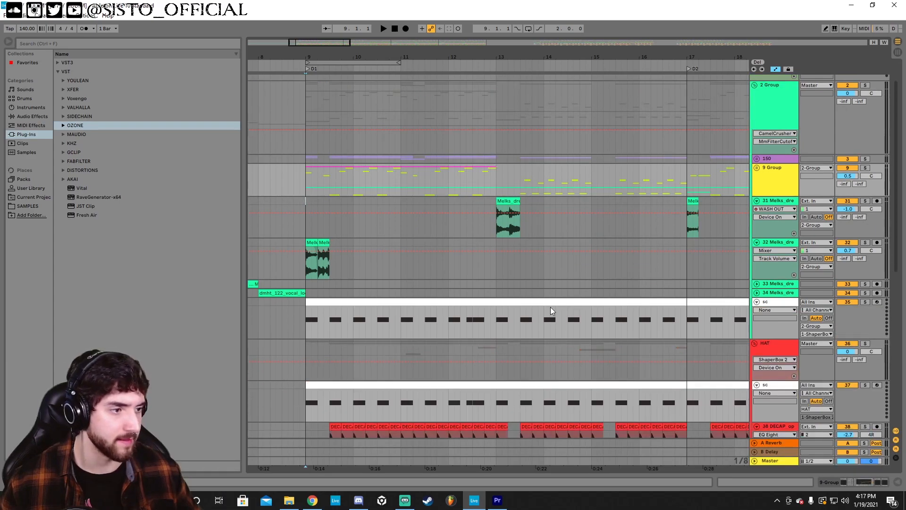
scroll(561, 308, down, 10)
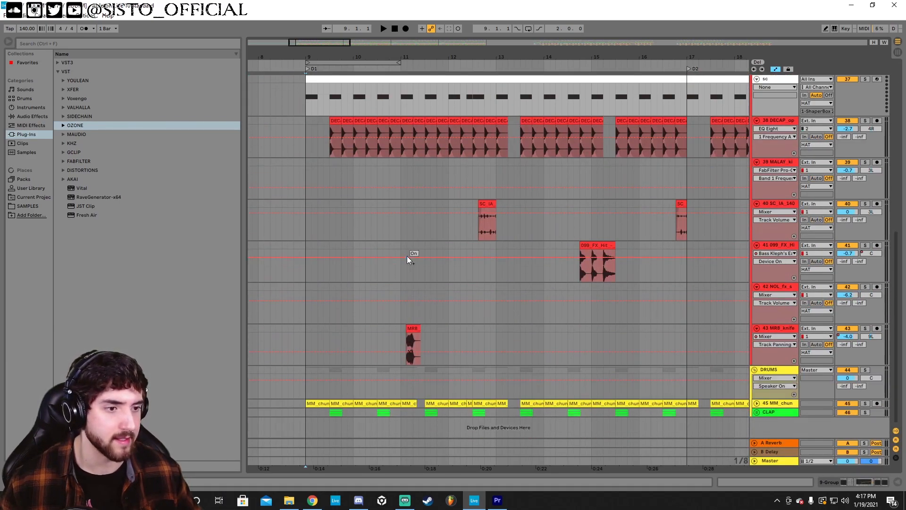
Audition the 099 FX hit clip before bar 15 on track 41, both soloed and with the full mix
click(488, 204)
drag(537, 57, 405, 41)
click(436, 246)
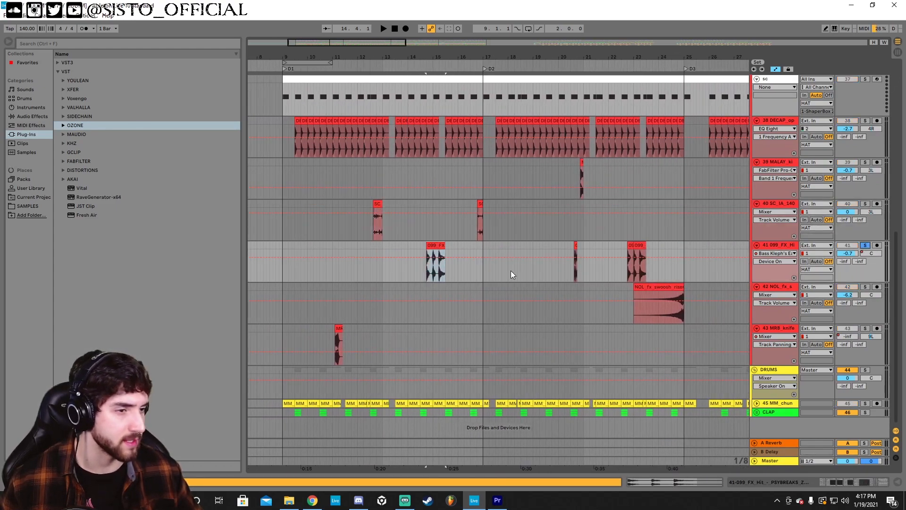
click(867, 245)
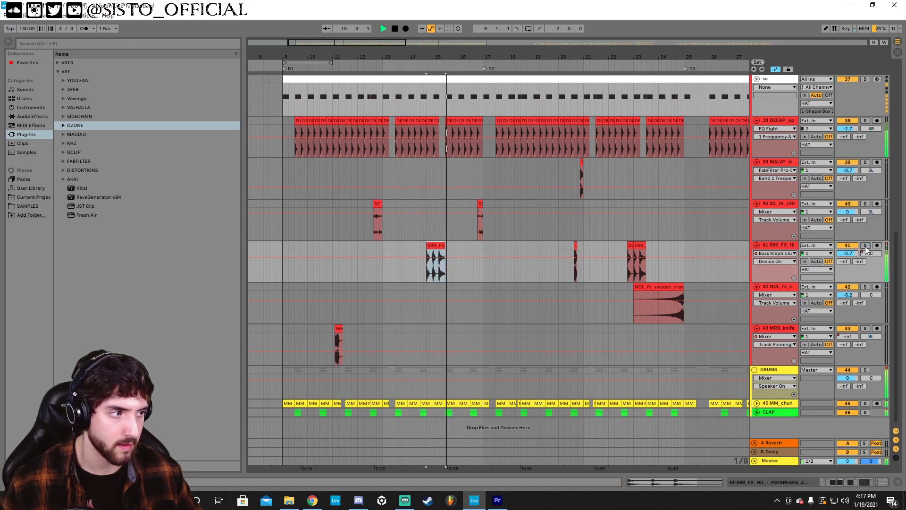
key(space)
click(865, 246)
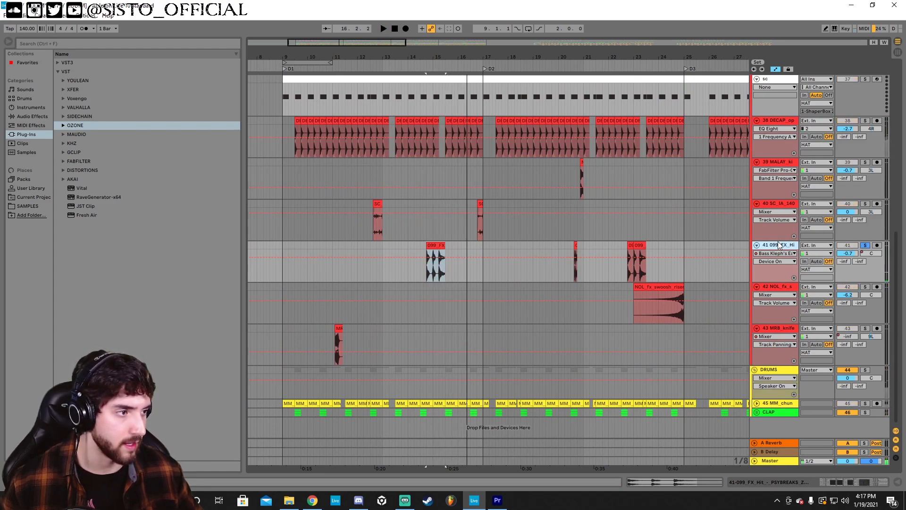
Open the 099 FX hit clip's sample on track 41 and play the soloed track from bar 15
double_click(778, 244)
double_click(429, 246)
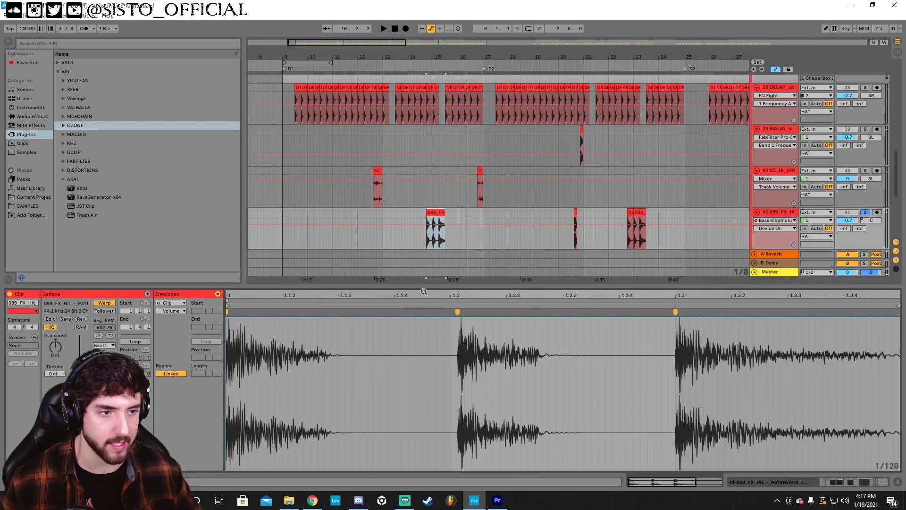
click(780, 211)
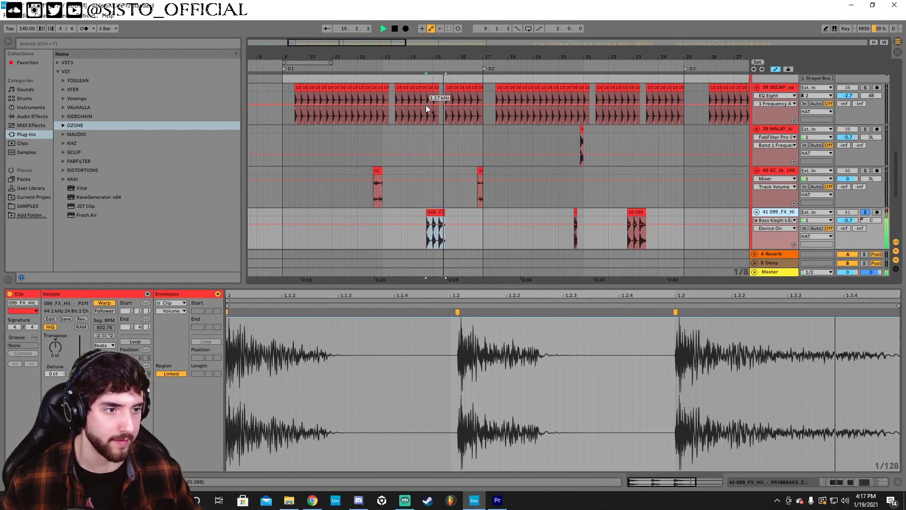
drag(446, 59, 434, 170)
click(396, 241)
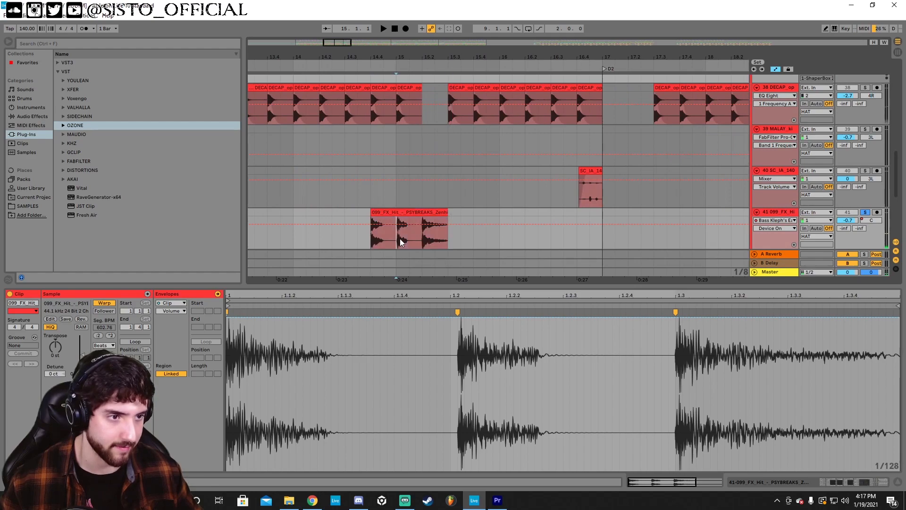
key(space)
Show track 41's device chain and compare the final FX hit with Bass Kleph's Easy Wash Out switched off and on
double_click(778, 212)
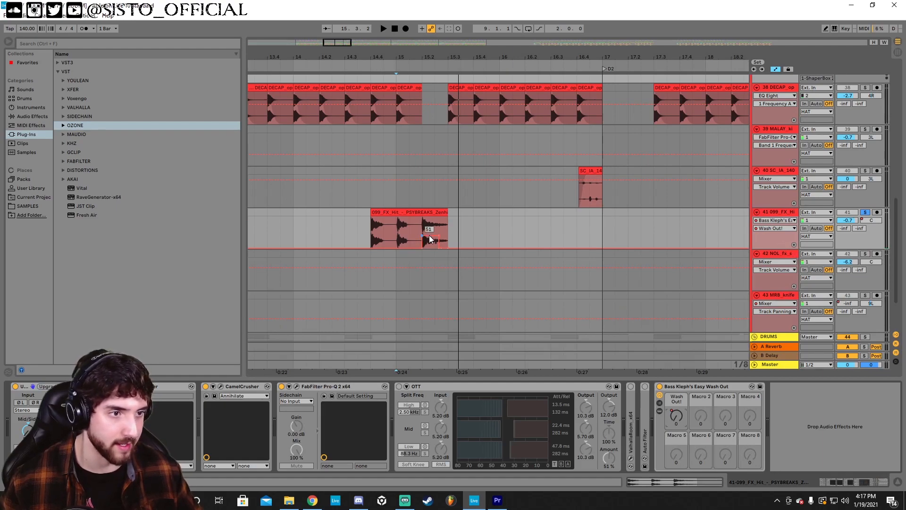
drag(430, 239, 439, 238)
key(space)
click(659, 386)
key(space)
click(661, 386)
key(space)
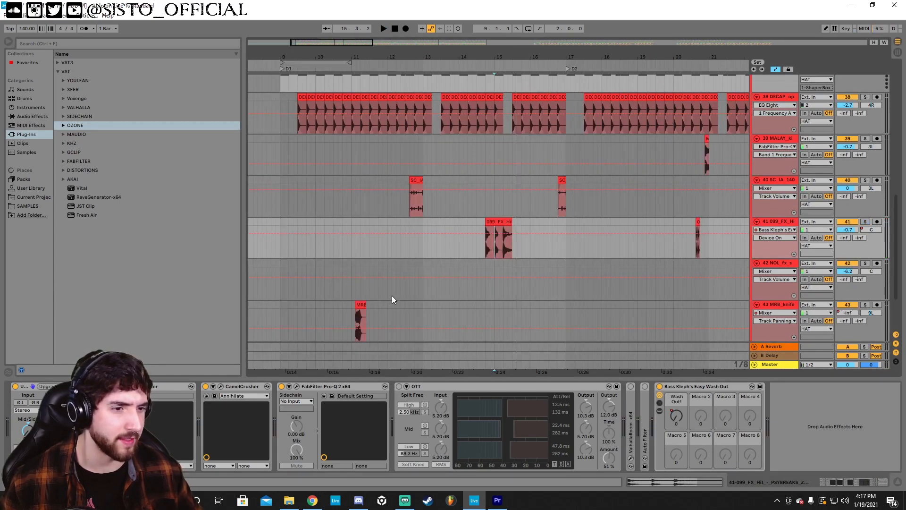
Show track 43's device chain, solo the track and play its knife scrape clip at bar 11
scroll(390, 295, down, 3)
click(360, 239)
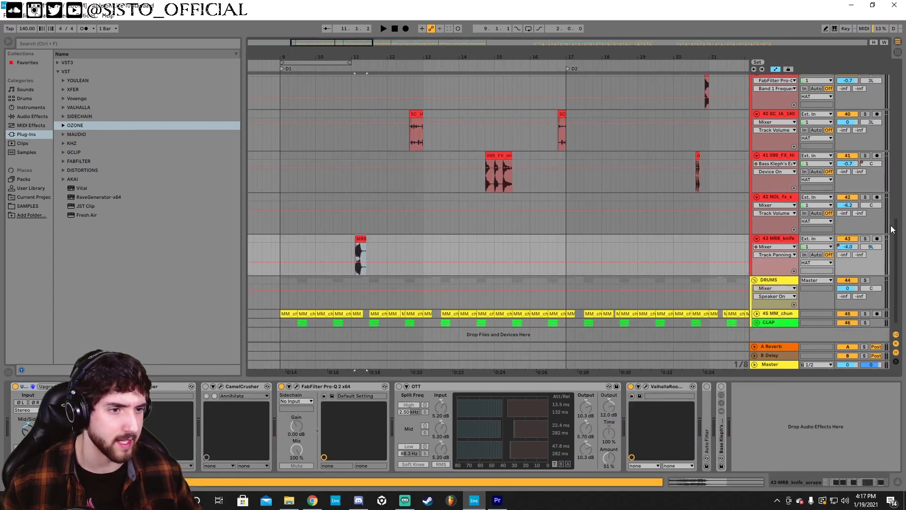
click(865, 238)
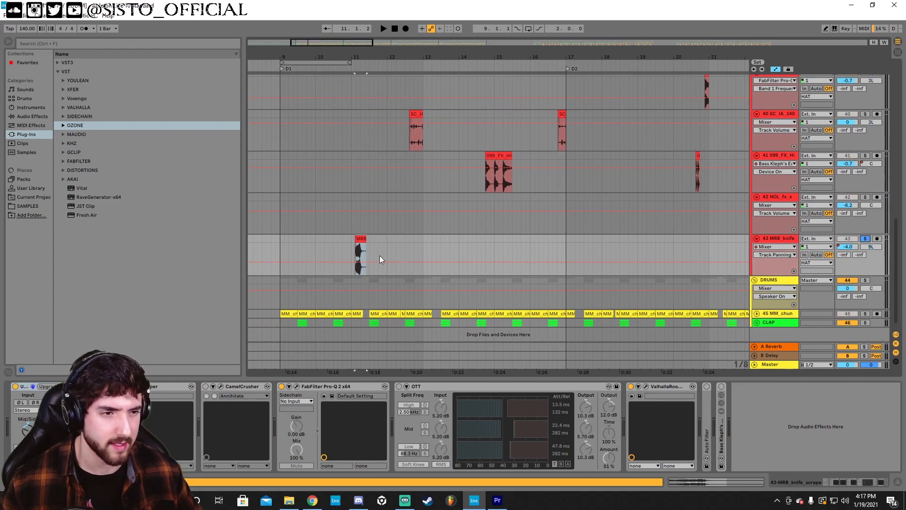
key(space)
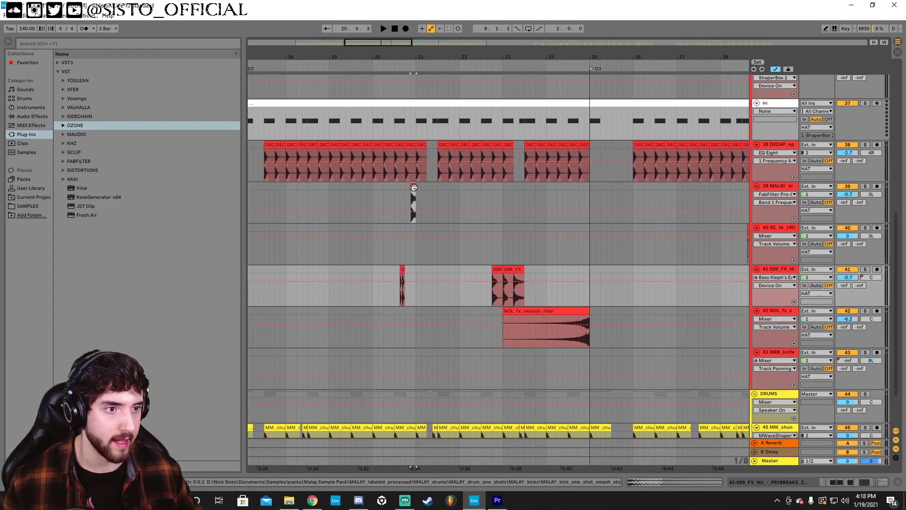
Solo track 39, play its MALAY kick clip near bar 21 and show the track's device chain
click(875, 186)
click(866, 186)
key(space)
drag(409, 57, 409, 123)
double_click(774, 187)
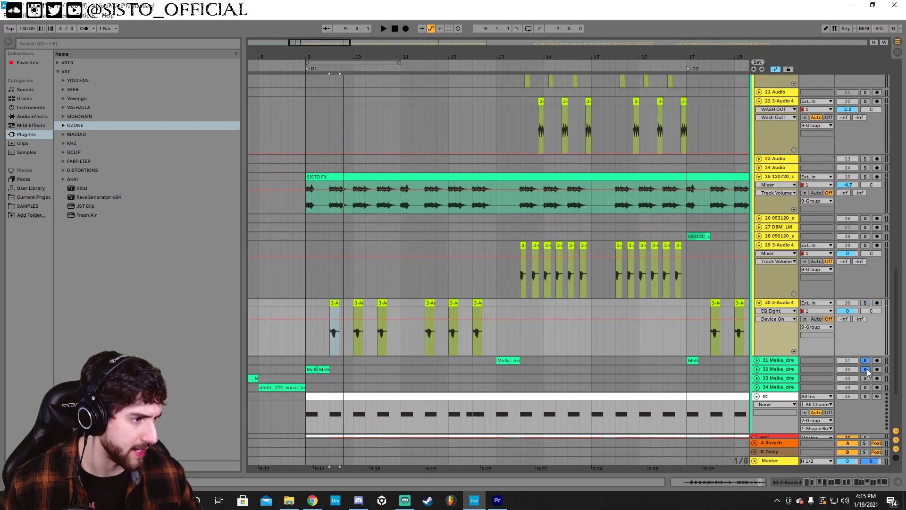
Solo track 32 together with track 31, unfold both and play the Melks clip at bar 9
ctrl+click(866, 370)
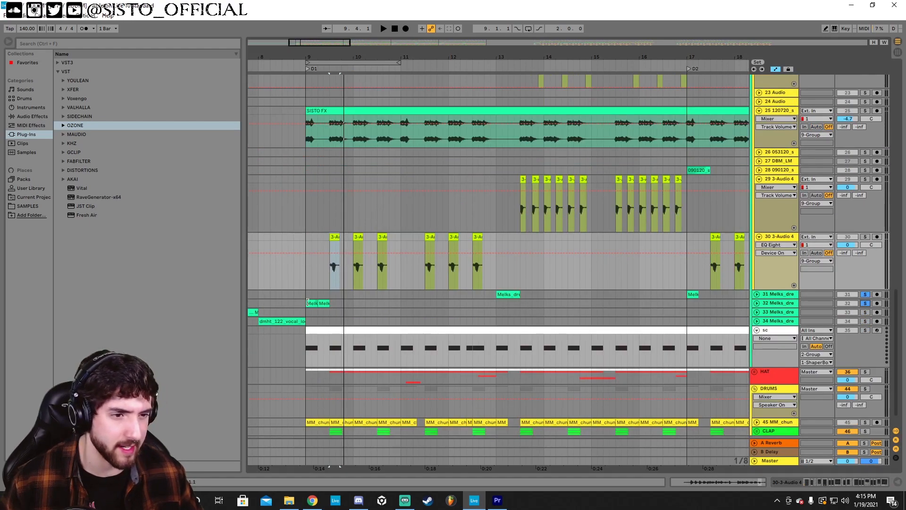
click(312, 304)
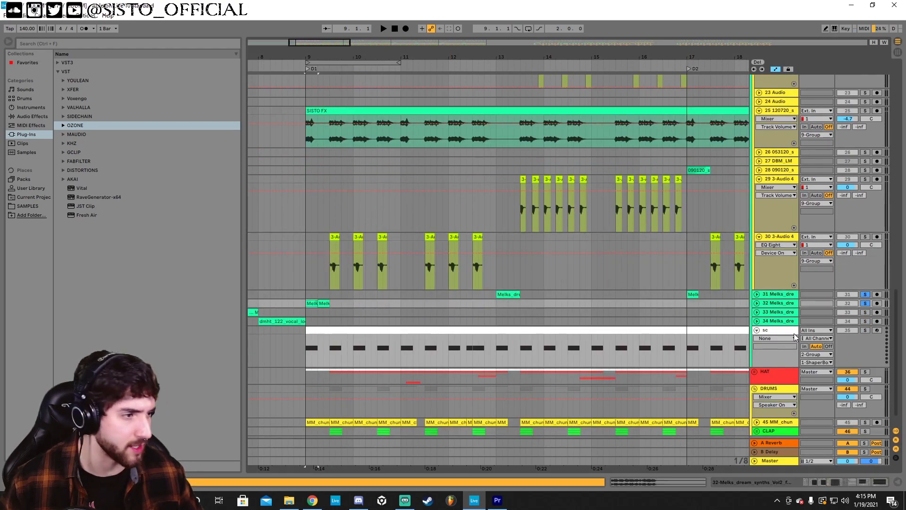
click(757, 303)
click(757, 294)
key(space)
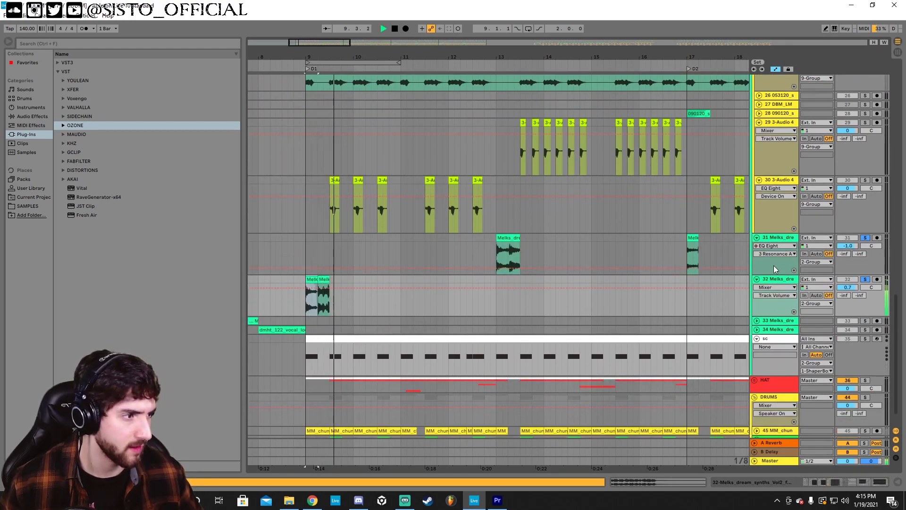
Play the Melks clip at bar 13 on track 31 and view its sample, then return to the device chain
click(497, 254)
key(space)
key(space)
key(space)
double_click(509, 238)
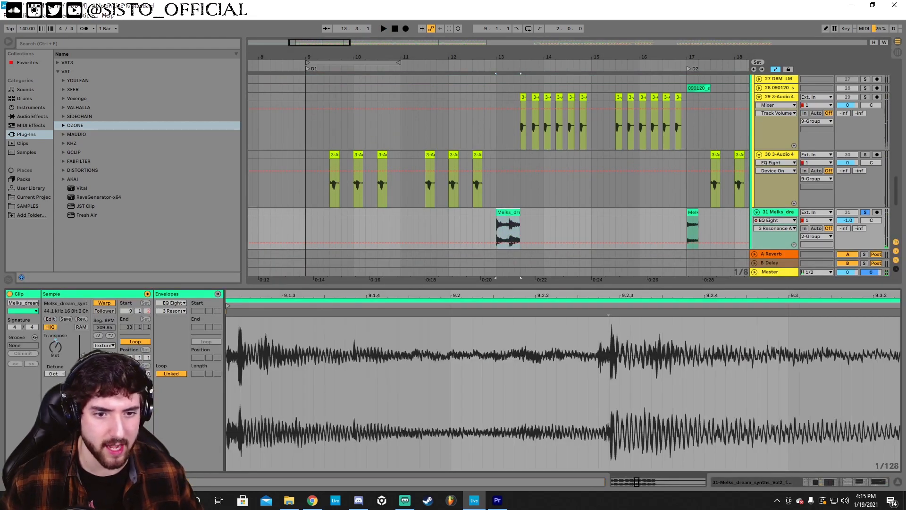
key(shift+Tab)
Show the WASH OUT rack's automation on track 31, play the bar 13 clip and toggle the rack's activation
click(771, 222)
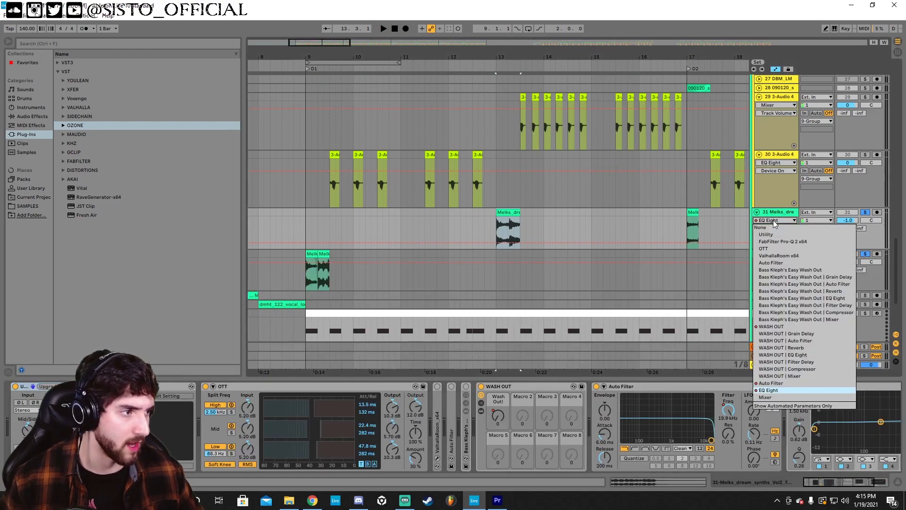
click(772, 332)
click(518, 241)
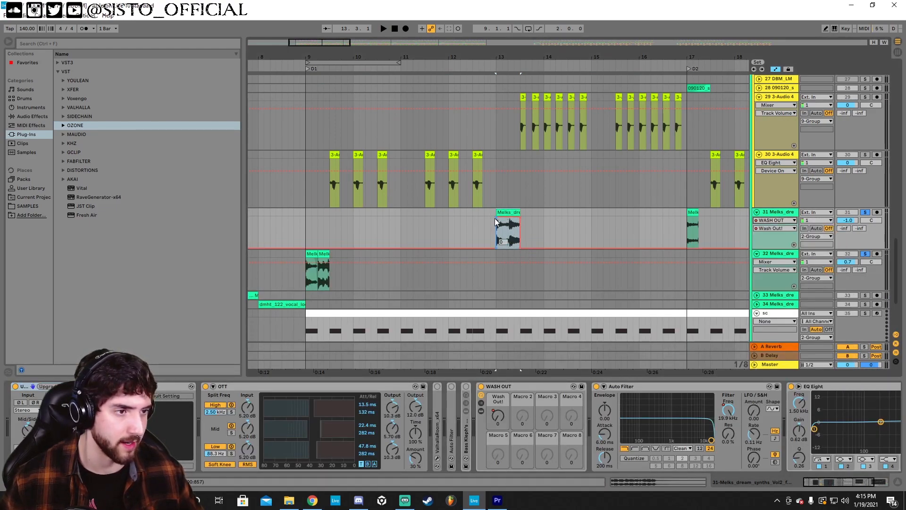
key(space)
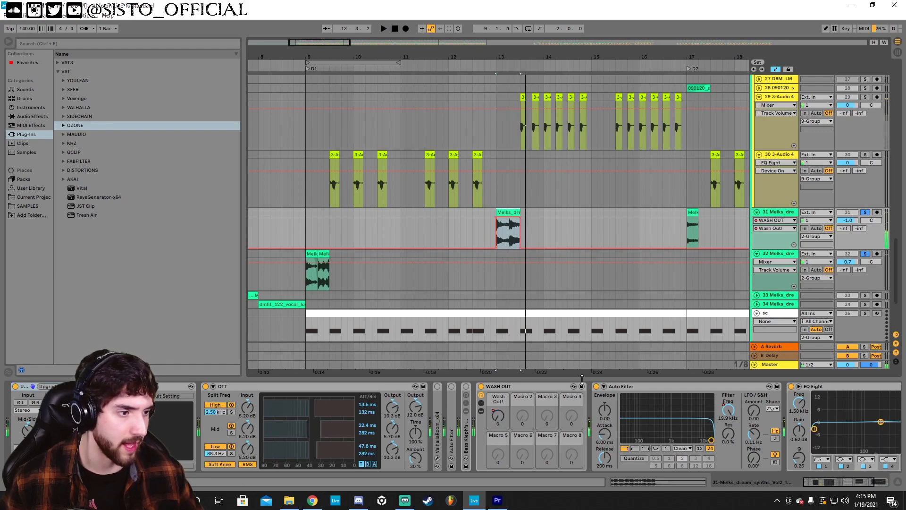
click(481, 386)
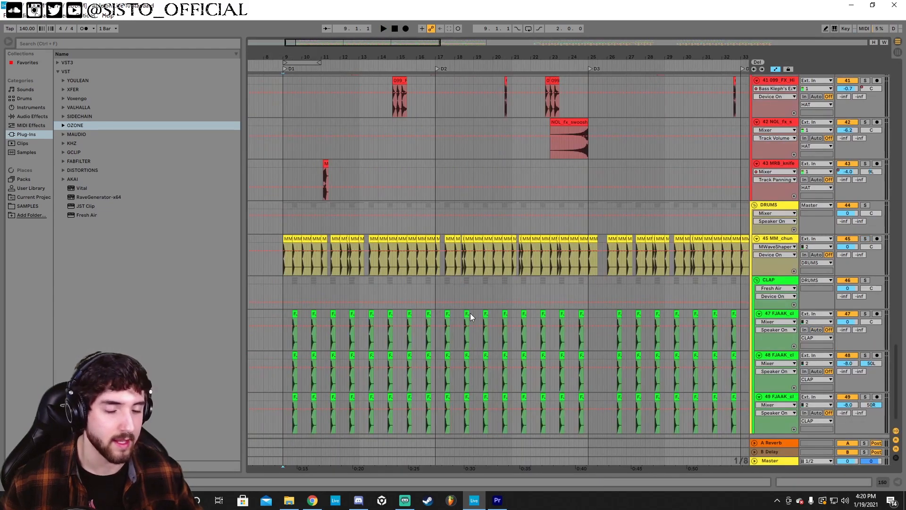
Show the device chain of kick track 45, solo the track and play its first kick from bar 9
click(767, 238)
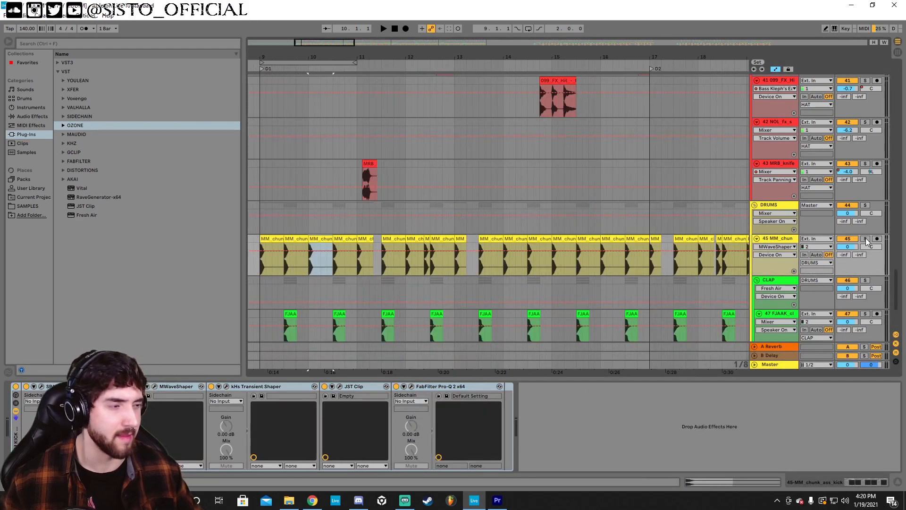
click(865, 238)
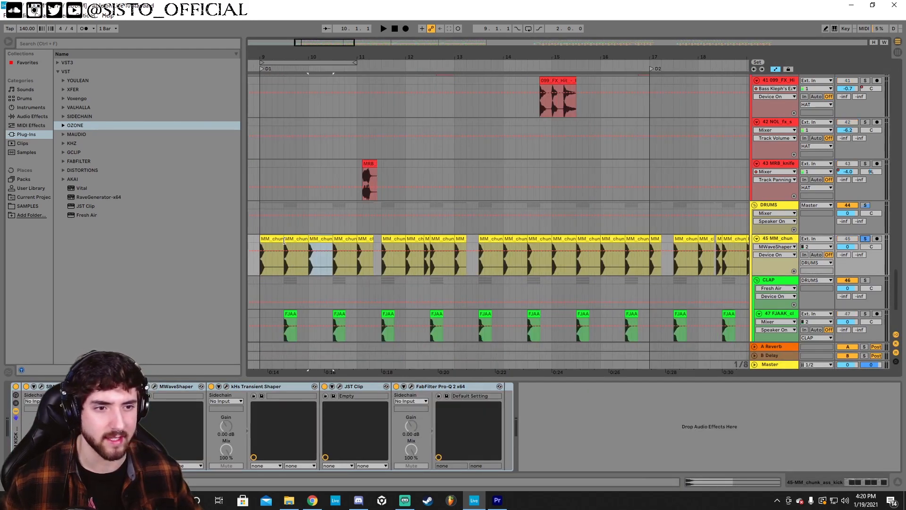
click(272, 255)
key(space)
key(space)
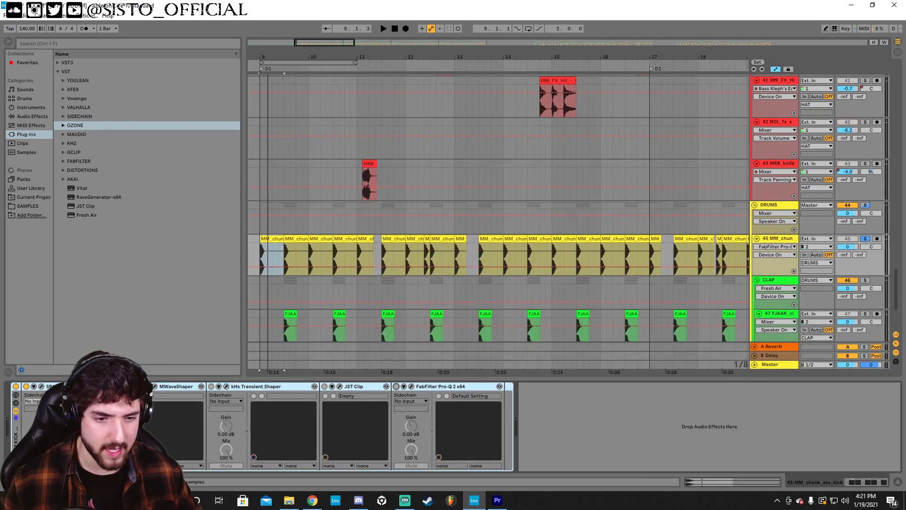
Switch on MWaveShaper in the kick chain and audition the first kick repeatedly from bar 9
click(139, 386)
key(space)
key(space)
key(space)
key(space)
key(space)
key(space)
key(space)
key(space)
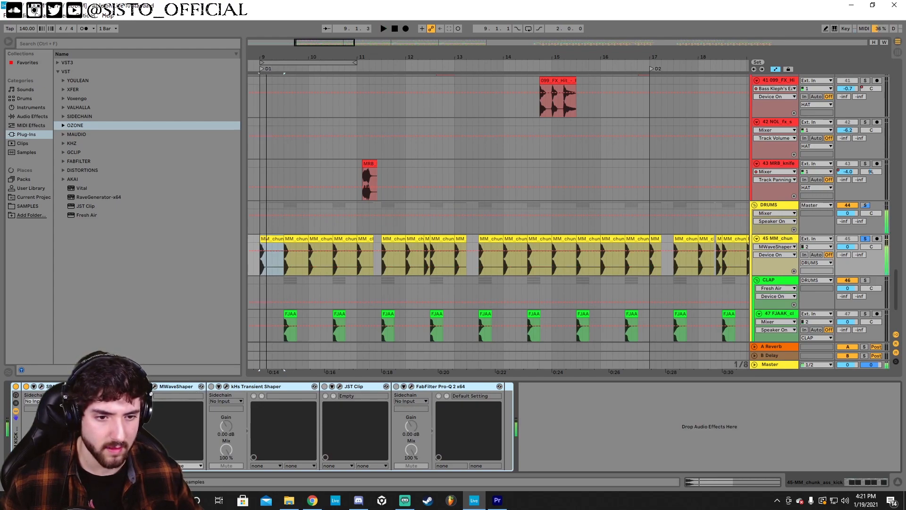
key(space)
key(space)
key(space)
key(space)
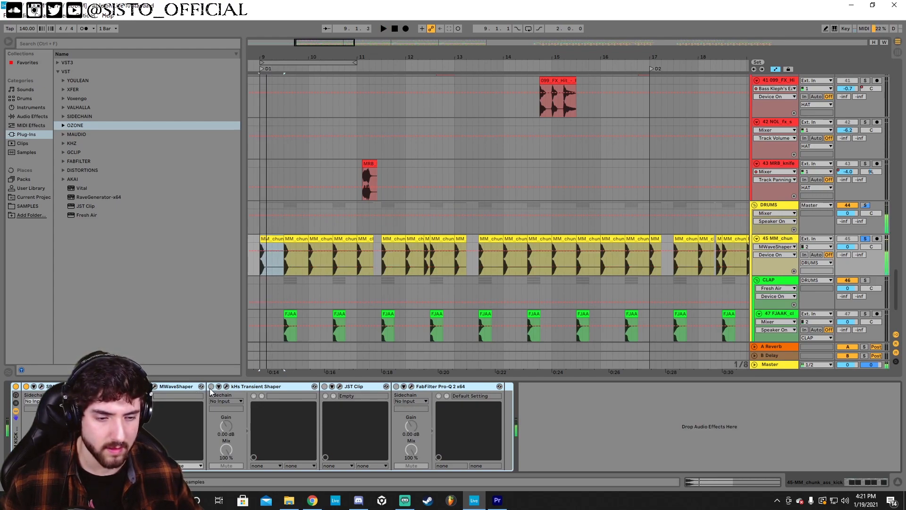
Switch on kHs Transient Shaper, JST Clip and FabFilter Pro-Q 2 in the kick chain, checking the Transient Shaper's settings
click(211, 386)
click(227, 386)
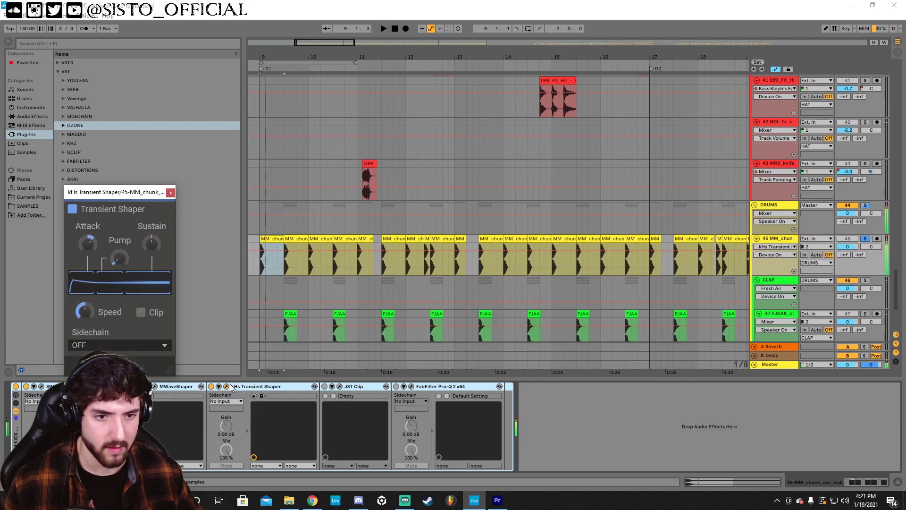
click(170, 192)
click(324, 386)
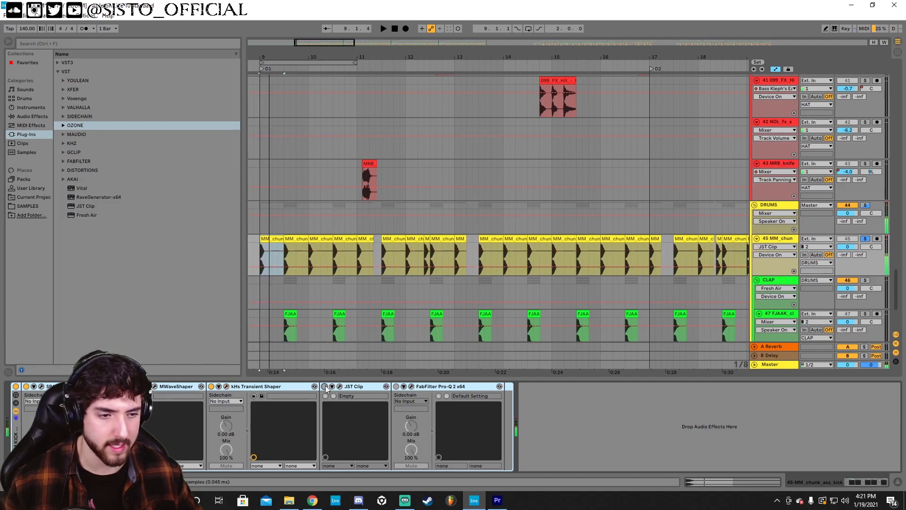
click(397, 386)
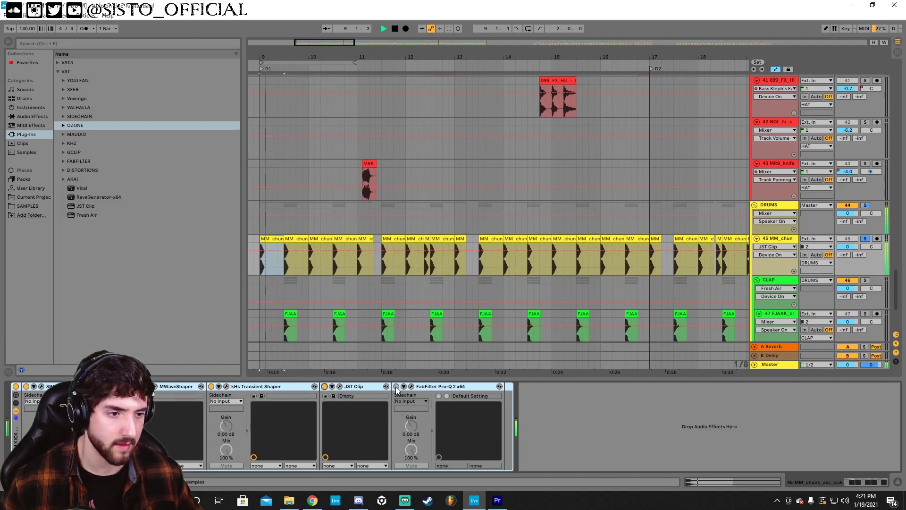
Show the device chain of clap track 47 and place the insert marker at bar 9 on that track
scroll(288, 197, down, 3)
click(288, 197)
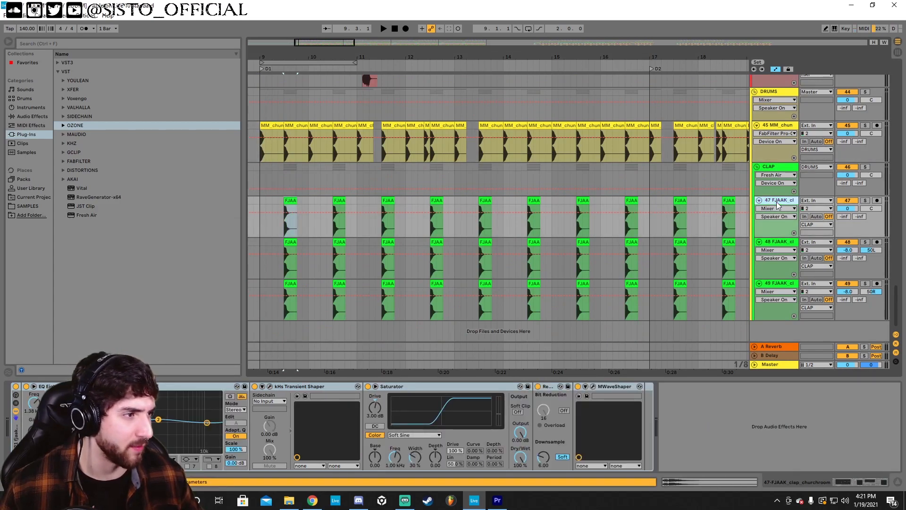
click(761, 250)
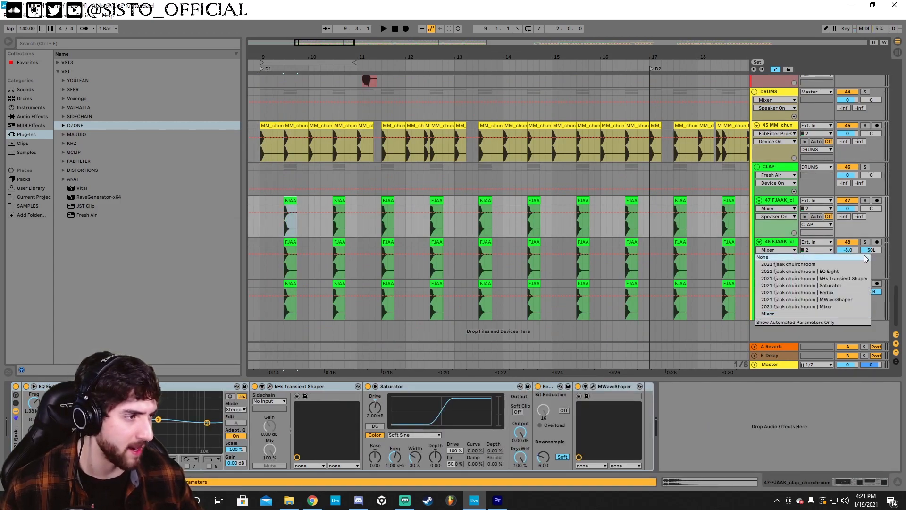
click(760, 247)
click(584, 480)
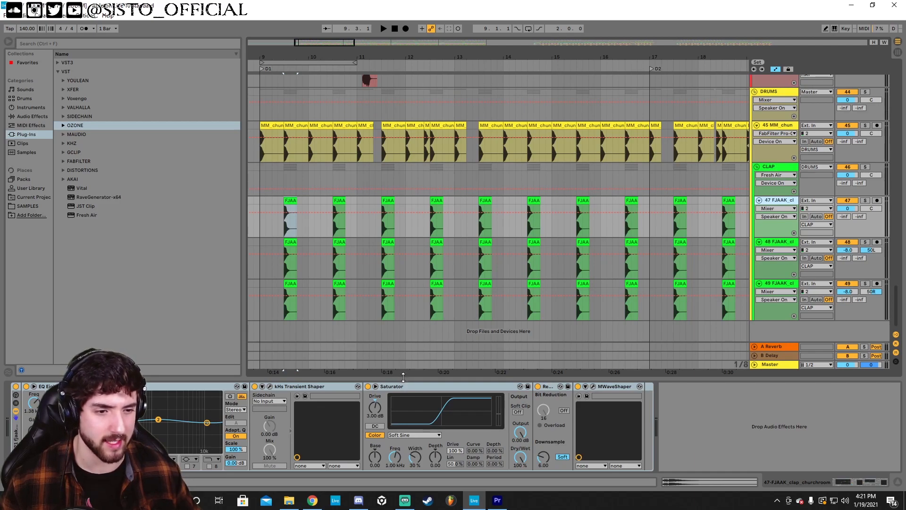
click(266, 200)
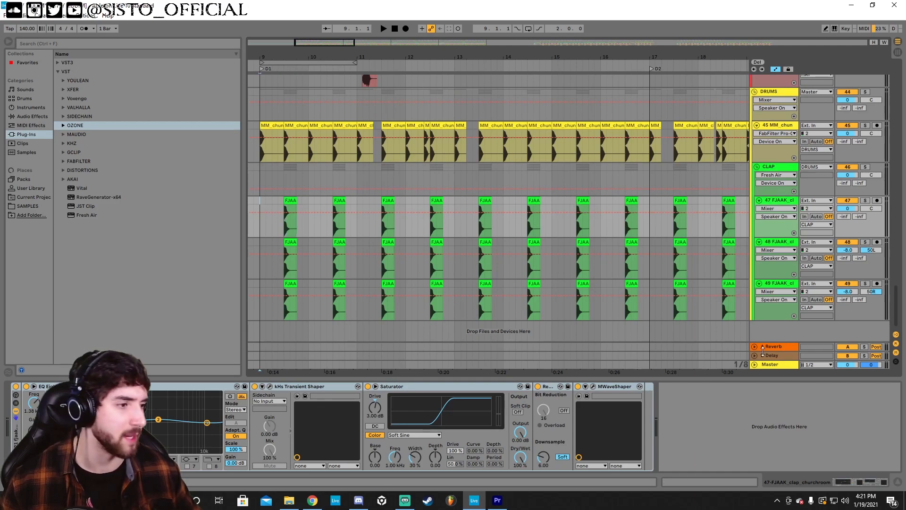
Show the Master track's device chain and examine the upper two frequency bands and stereo widths in its Ozone 8 Imager
click(769, 365)
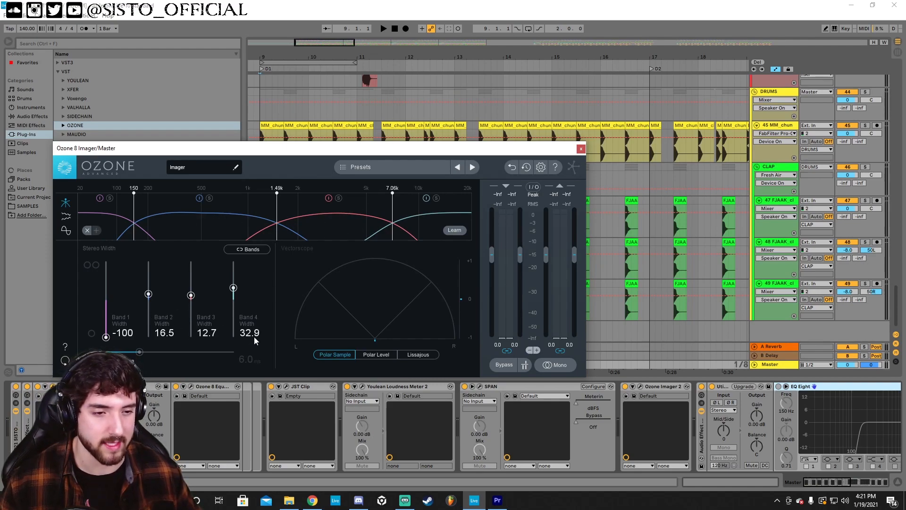
click(329, 229)
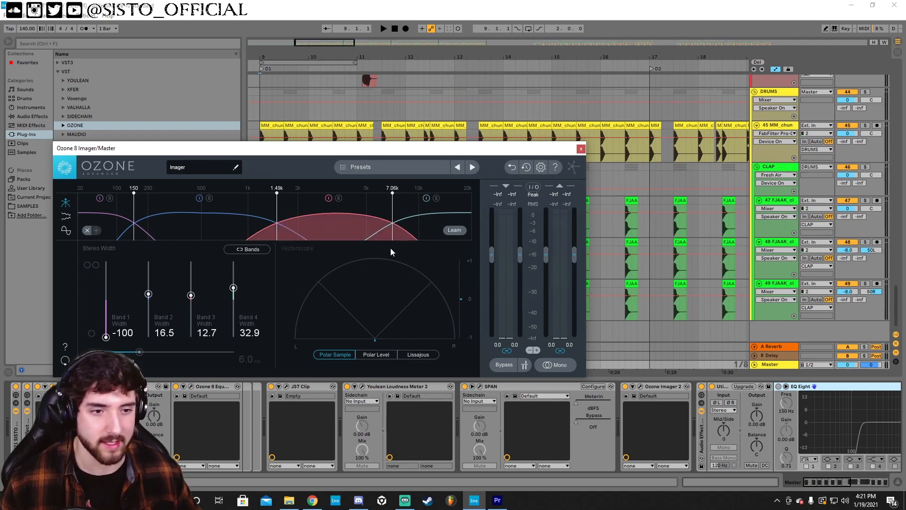
click(418, 227)
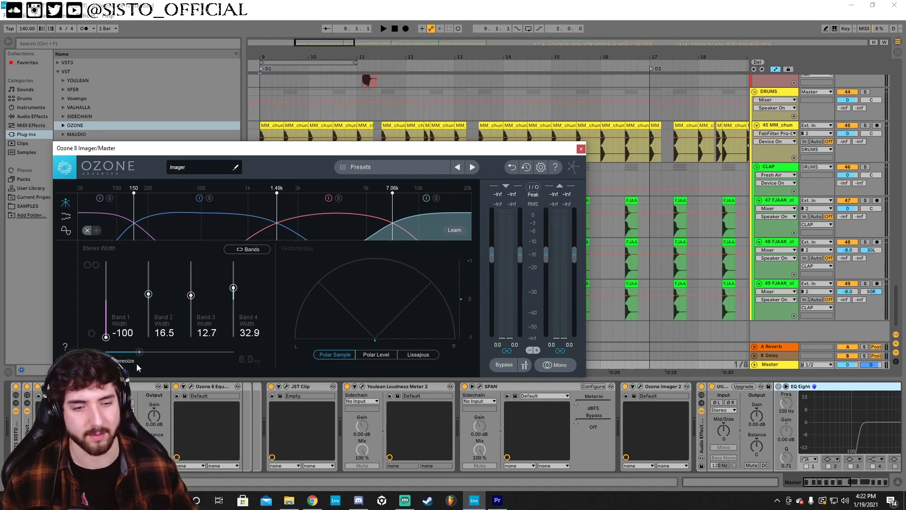
click(581, 148)
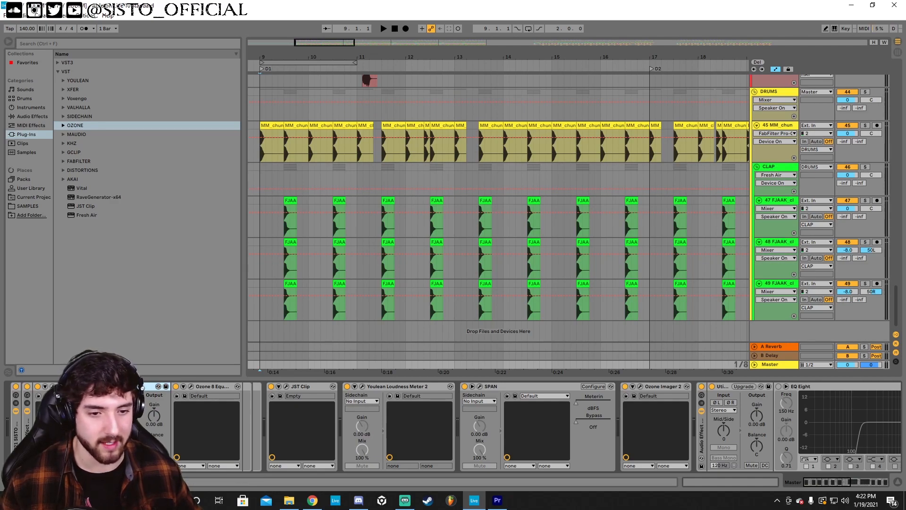
Open the Master chain's Ozone 8 Equalizer and inspect Band 5 of the Mid curve and Band 3 of the Side curve
click(191, 387)
click(64, 293)
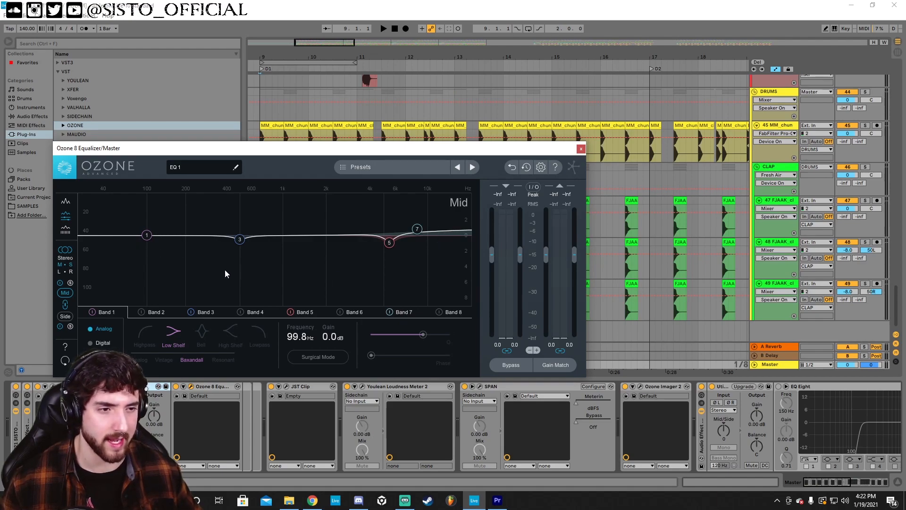
click(390, 243)
click(65, 316)
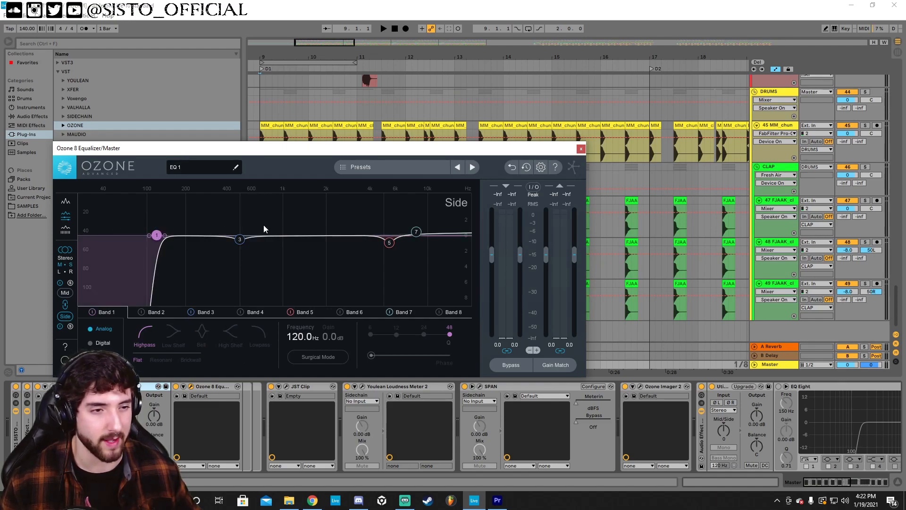
click(240, 240)
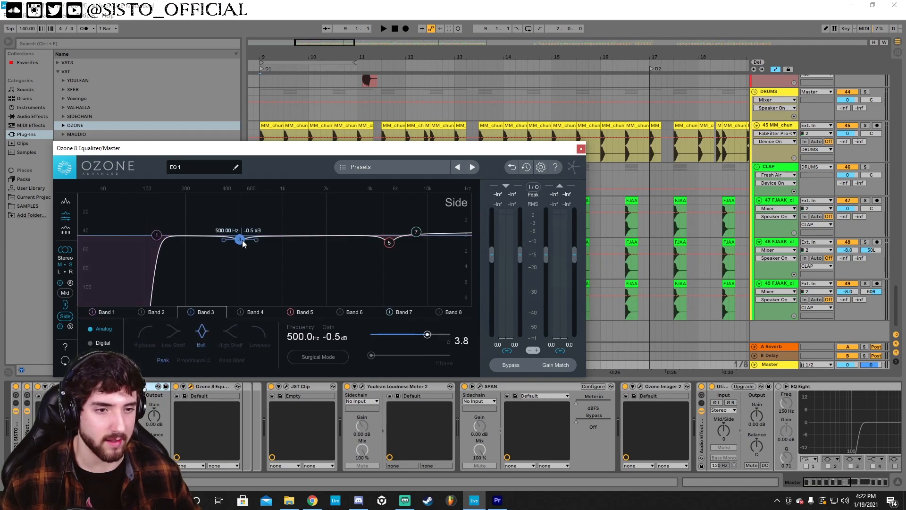
View the JST Clip, Youlean Loudness Meter 2 and SPAN plug-in windows in the Master chain
click(286, 386)
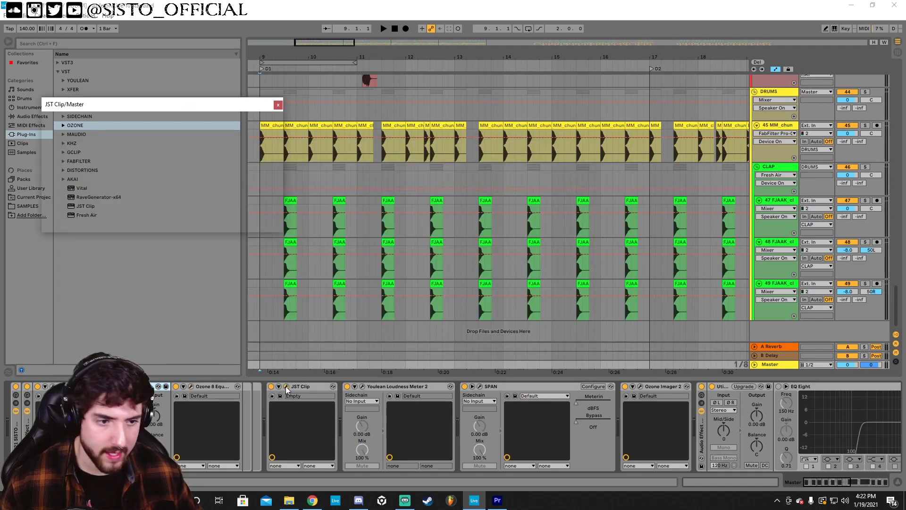
click(278, 105)
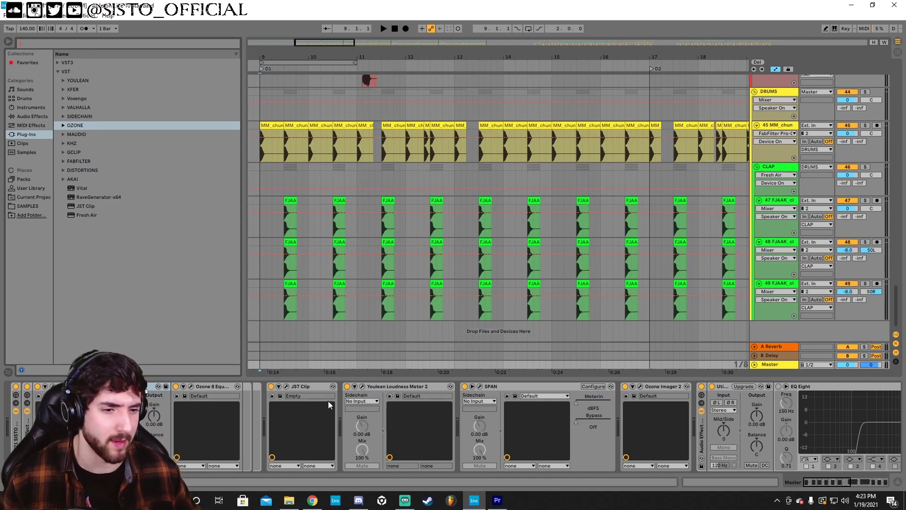
scroll(327, 406, down, 2)
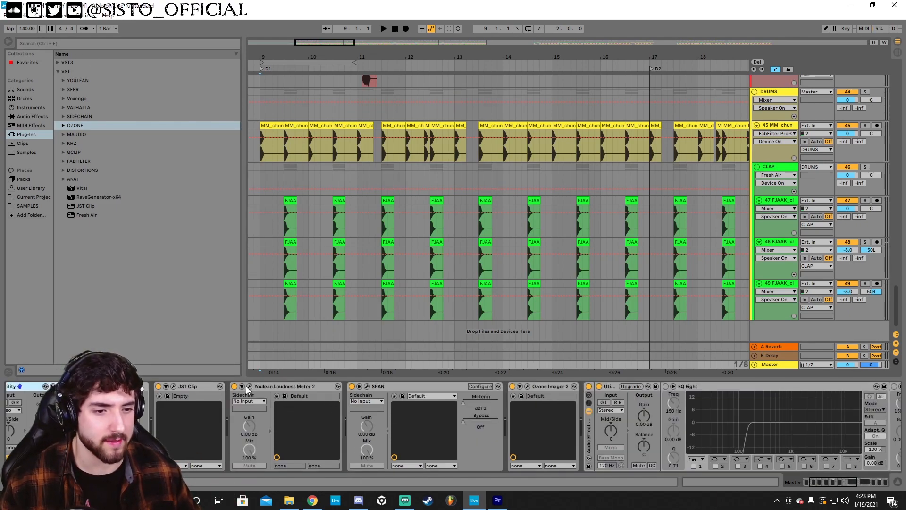
click(249, 386)
click(536, 120)
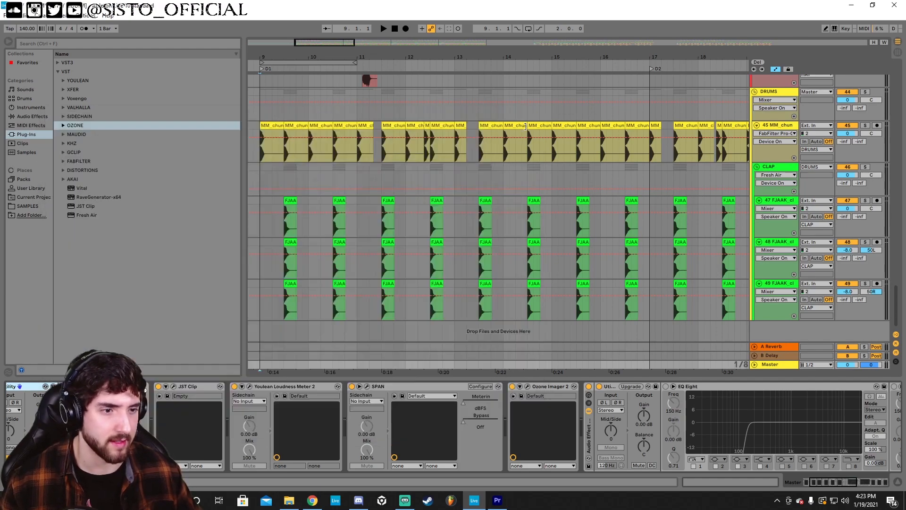
click(367, 387)
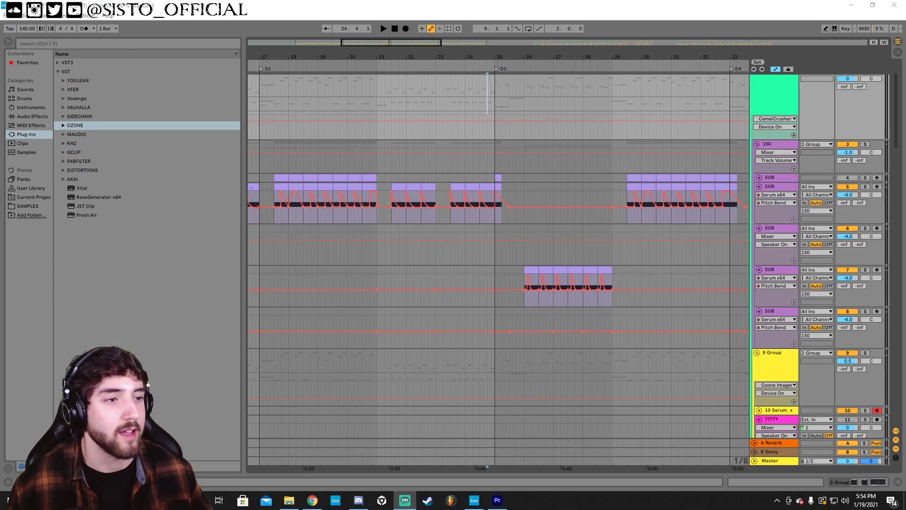
Collapse the 2 Group, HAT and DRUMS groups and place the insert marker at bar 9 on 2 Group
scroll(362, 257, up, 2)
click(755, 121)
click(755, 169)
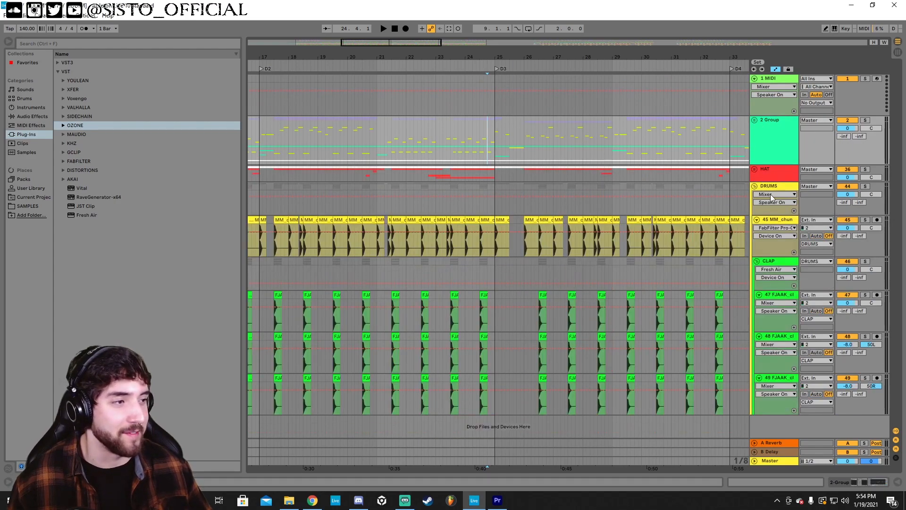
click(755, 186)
drag(334, 49, 506, 38)
click(360, 133)
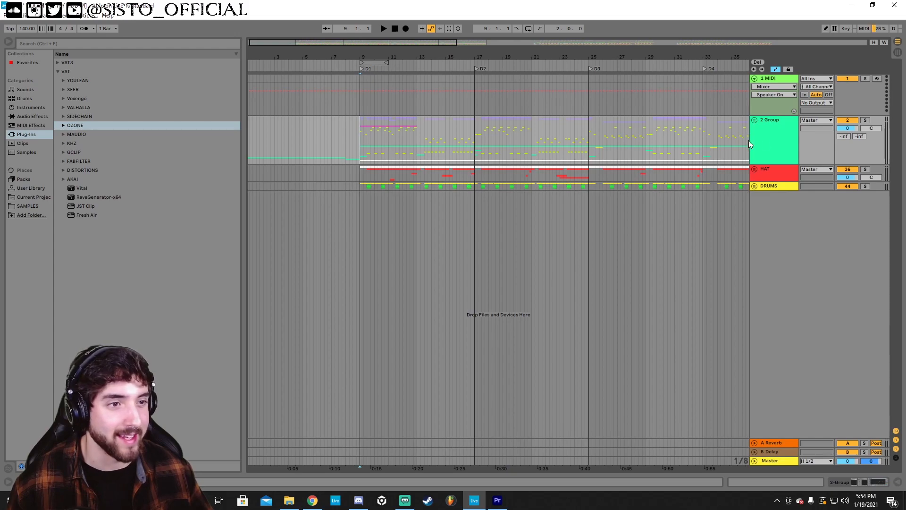